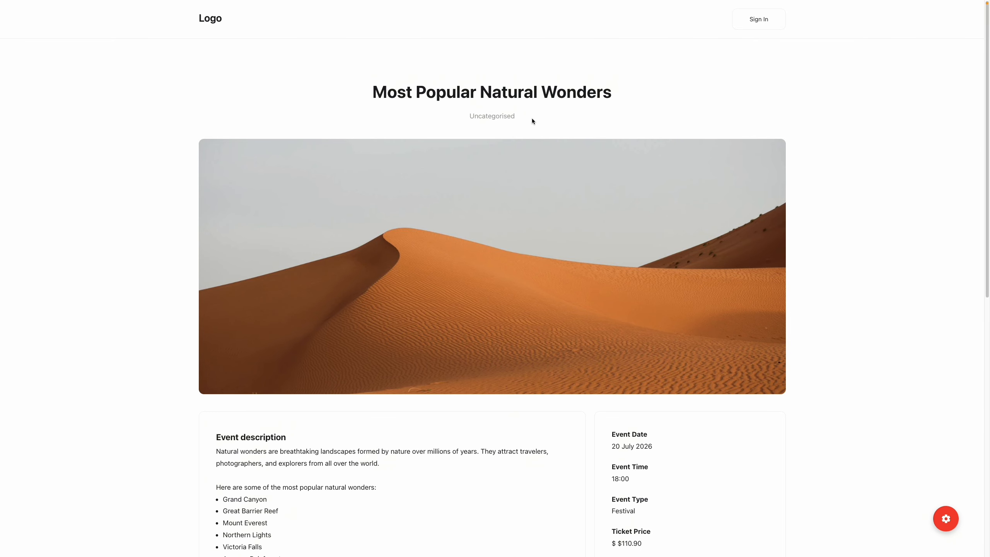
- Open the event's Uncategorised category page and look through its list of event cards
left_click(503, 118)
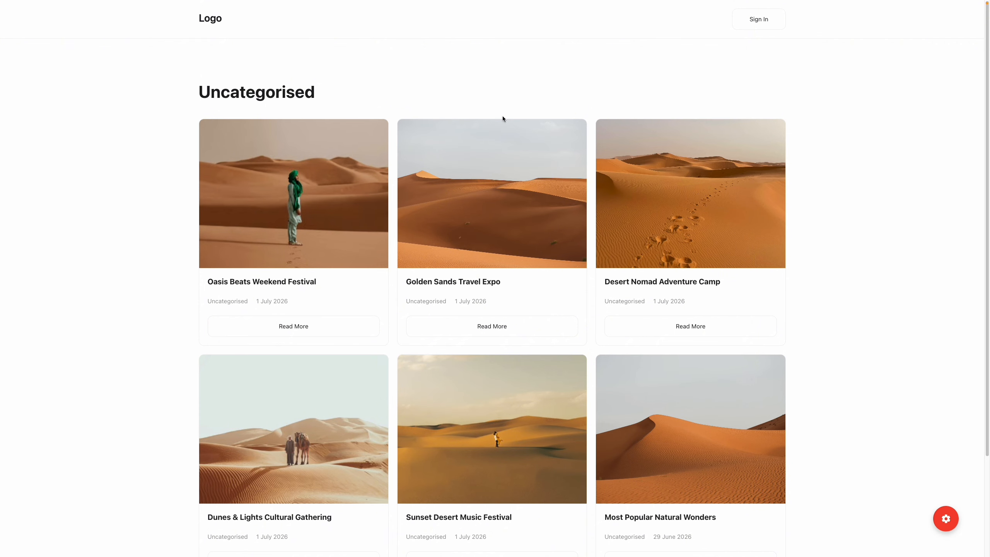
scroll(502, 117, "down", 3)
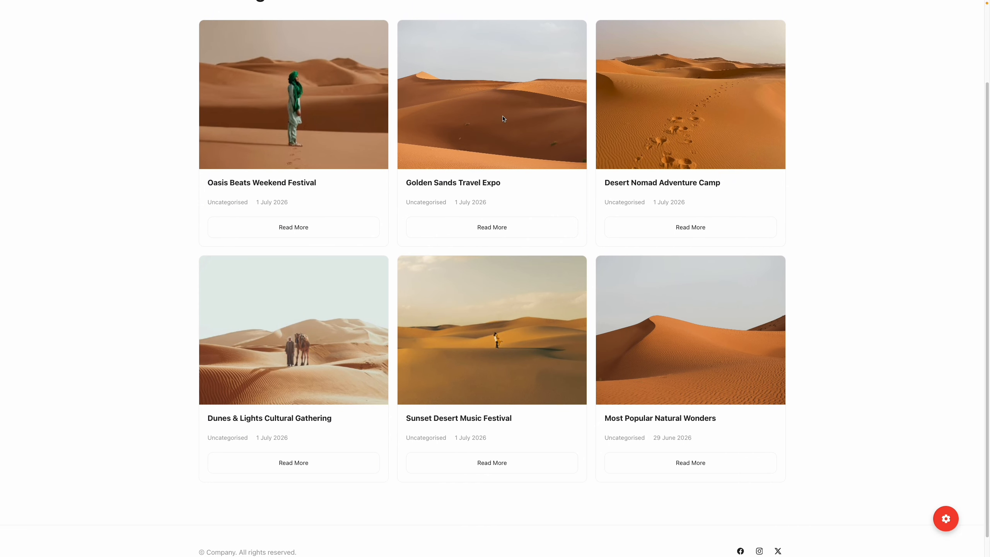
scroll(503, 119, "up", 3)
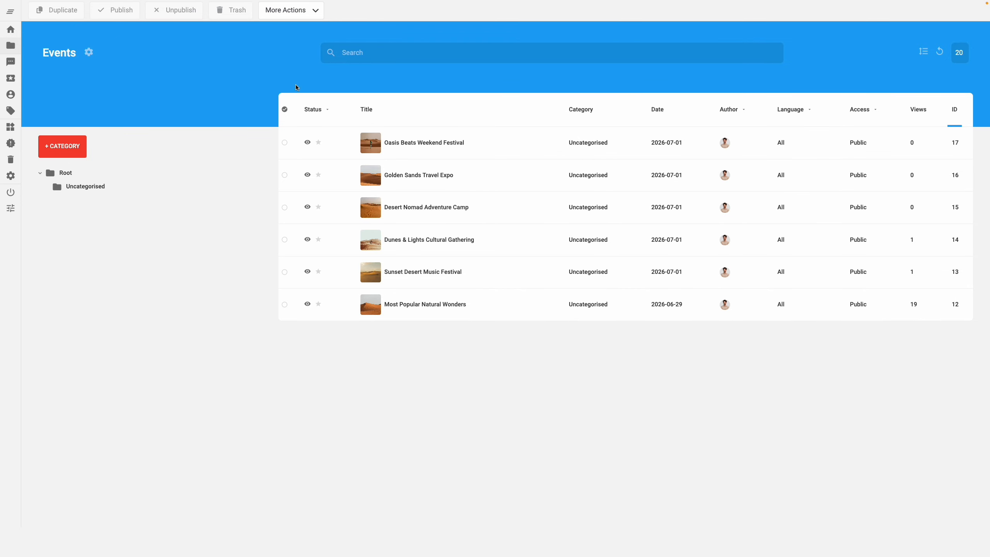
- Open the Category List Layout of the Events app for editing and add a two-column row to its page section
left_click(89, 53)
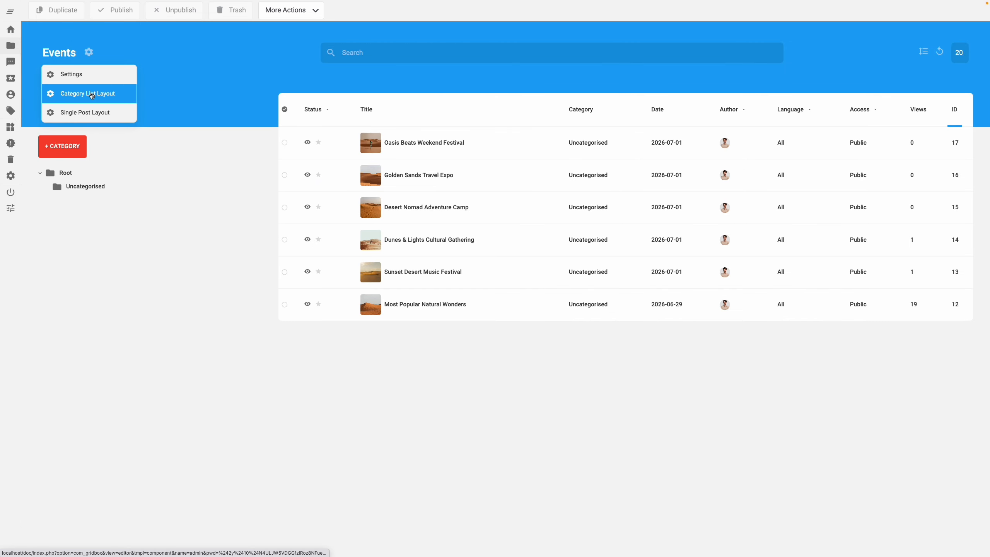
left_click(91, 95)
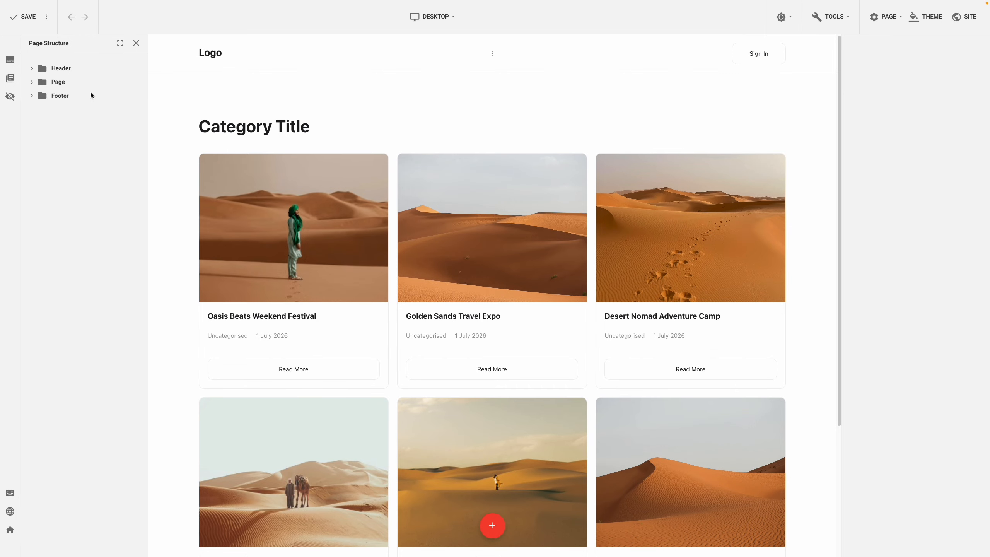
left_click(204, 123)
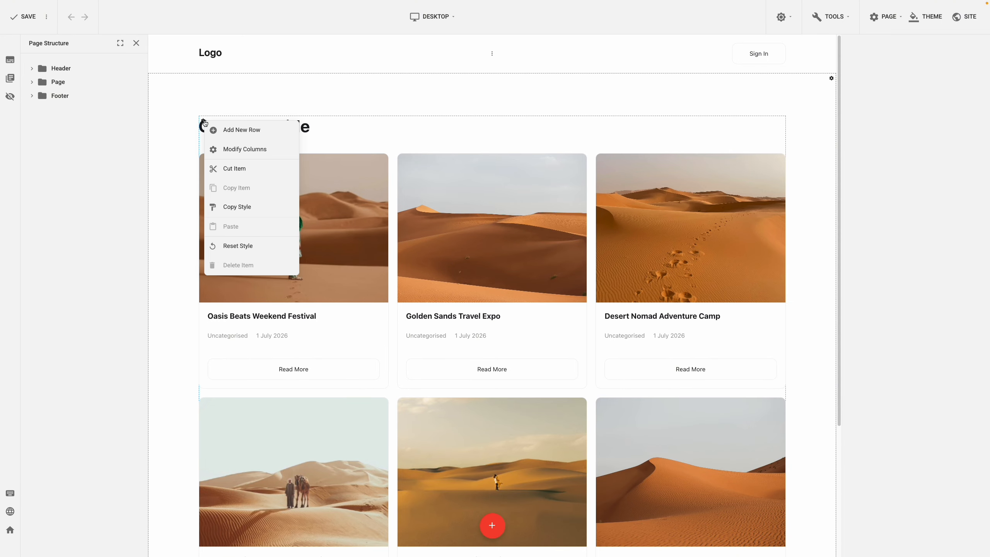
left_click(236, 130)
left_click(470, 139)
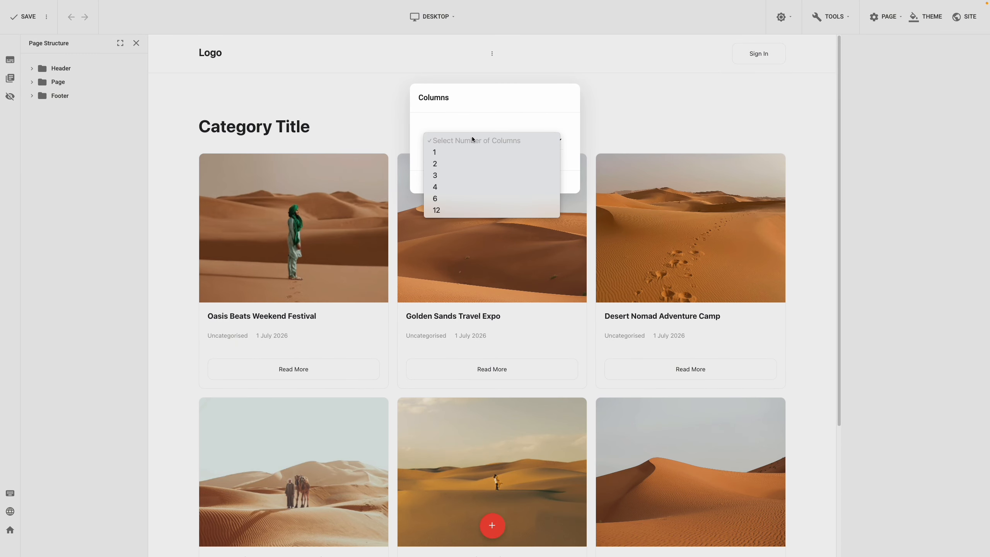
left_click(468, 164)
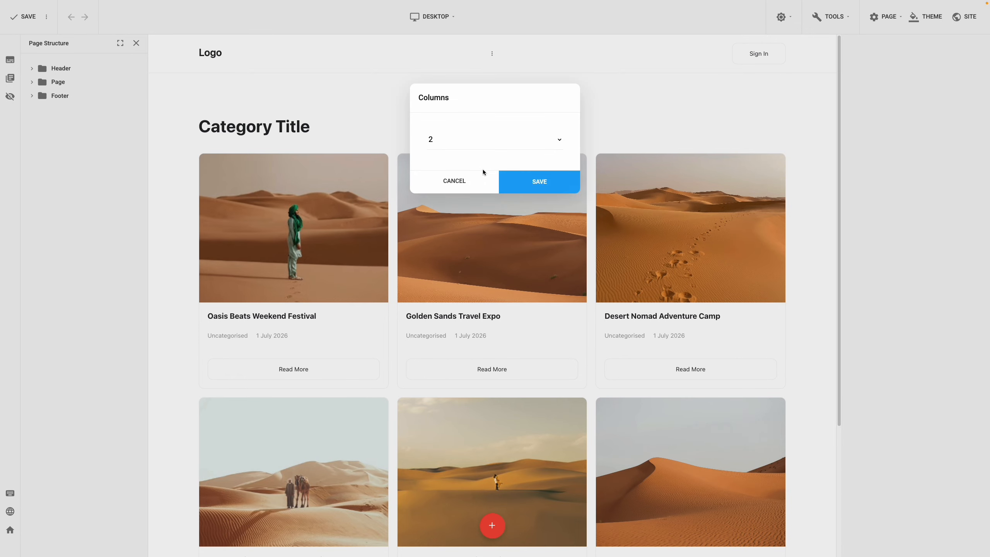
left_click(529, 183)
- Give the new row below the category list a top margin of 40 and narrow its first column to about one third width
scroll(529, 185, "down", 3)
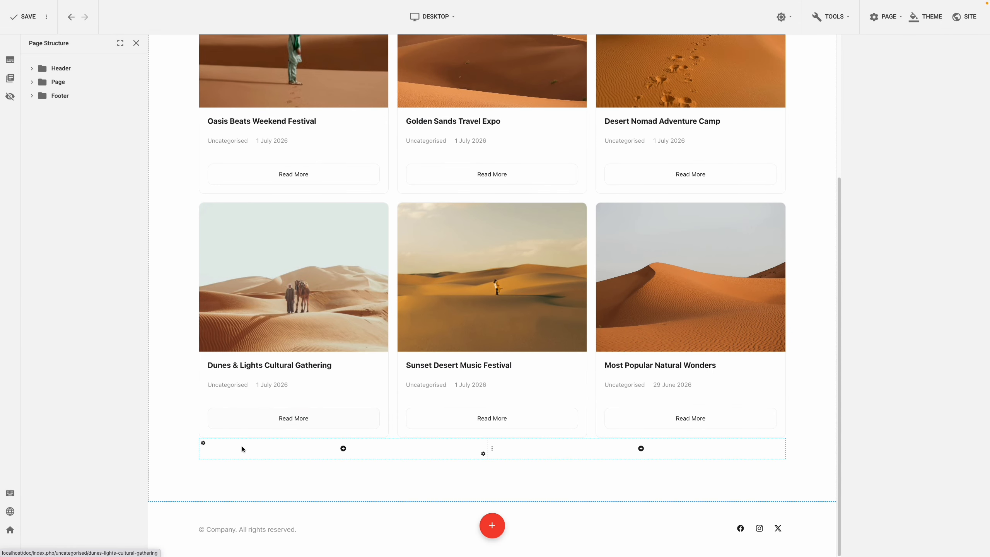
left_click(203, 443)
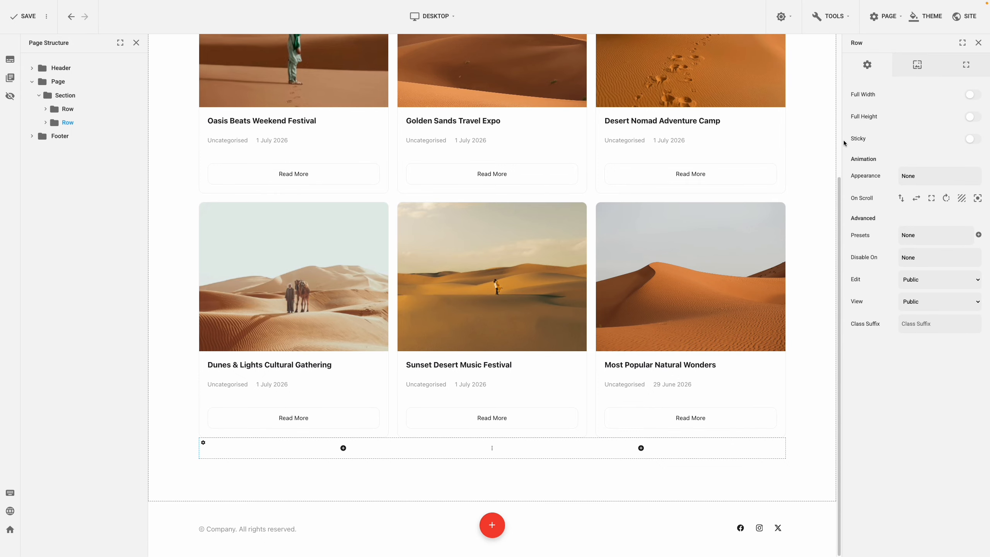
left_click(965, 70)
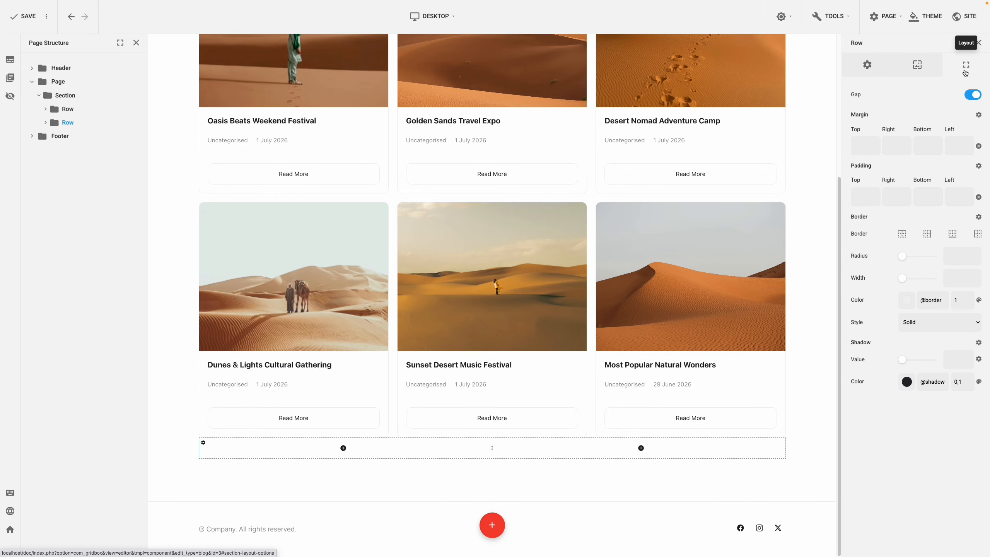
left_click(868, 143)
type("40")
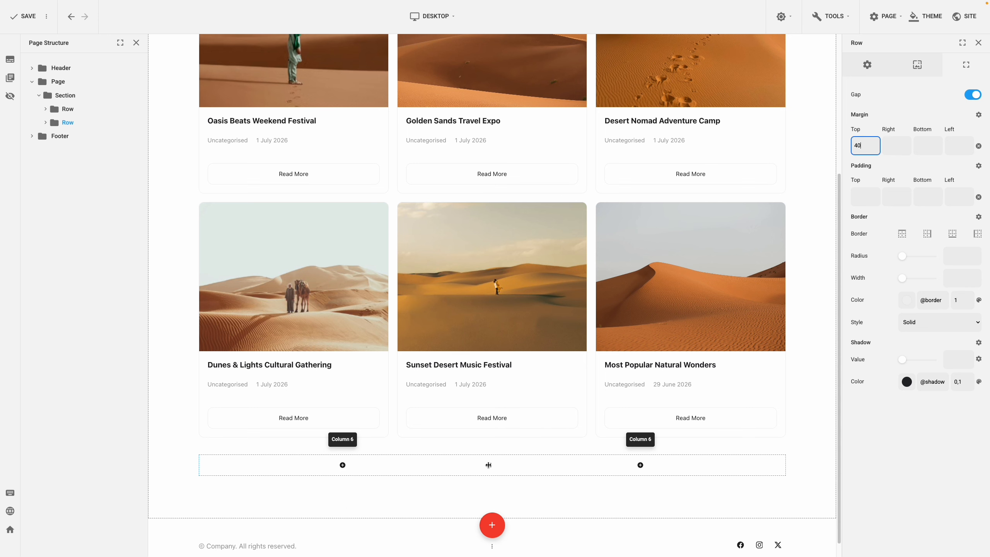
left_click_drag(492, 465, 387, 464)
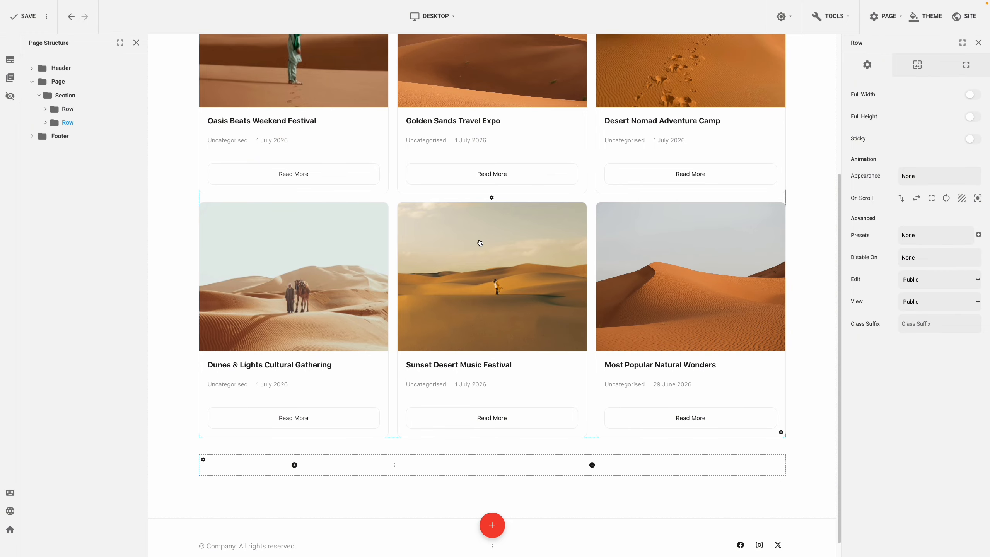
- Move the category list into the new row's wider second column and reset its style
left_click_drag(492, 200, 521, 169)
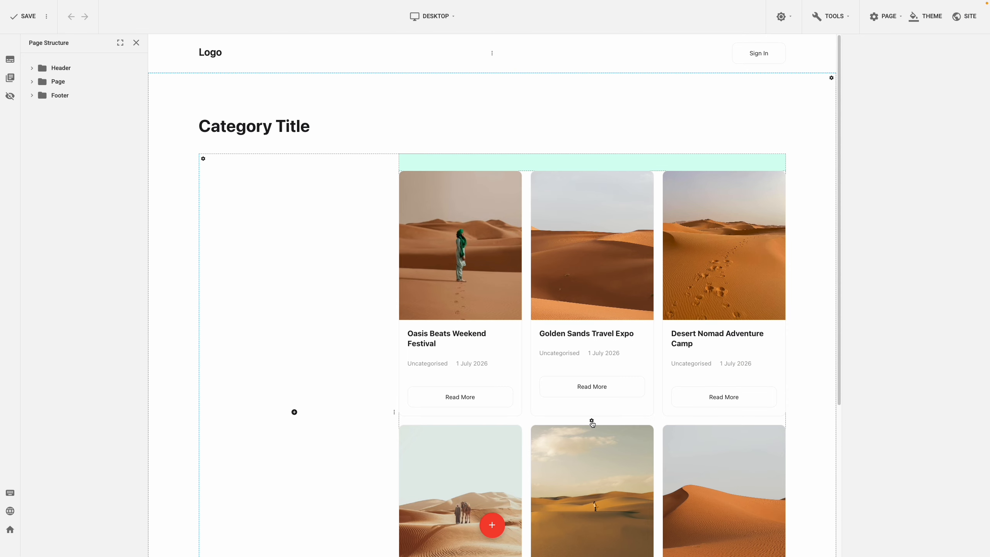
right_click(598, 345)
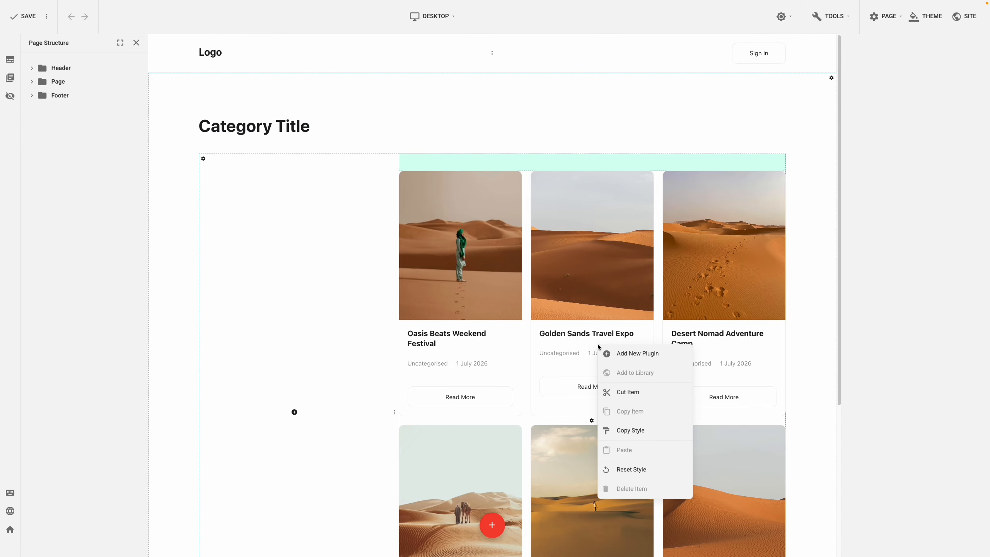
left_click(653, 469)
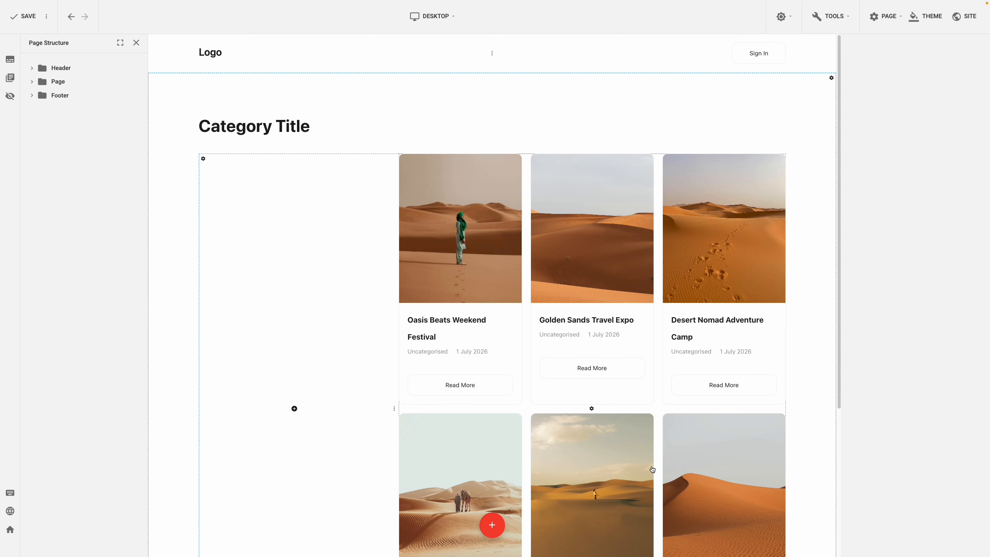
- Set the category list's layout to List and its pagination to Infinite Scrolling
left_click(641, 341)
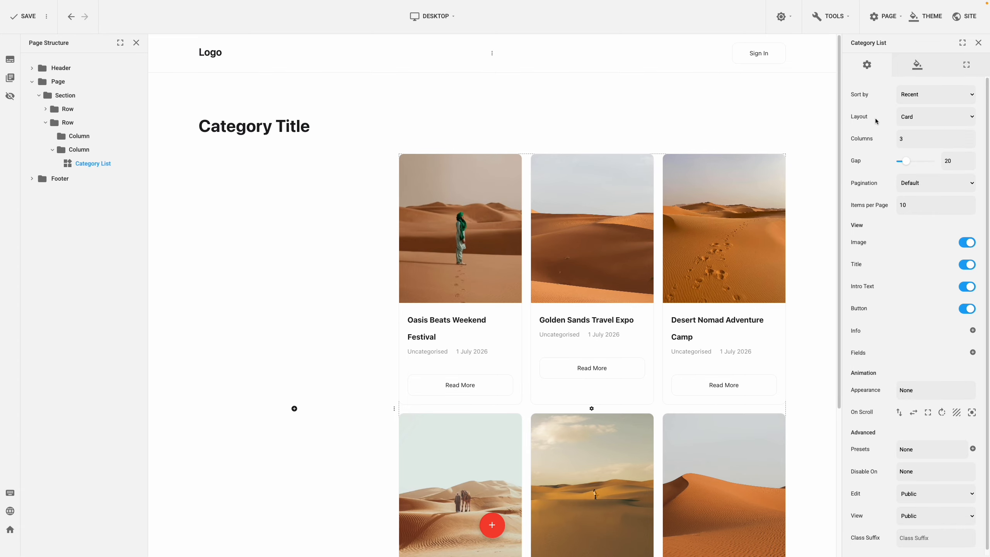
left_click(926, 118)
left_click(924, 134)
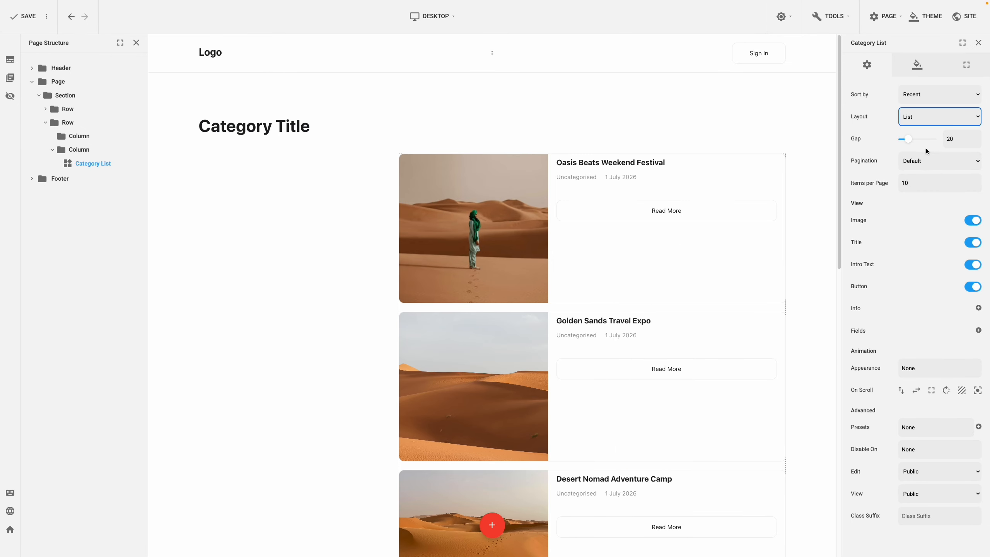
left_click(928, 161)
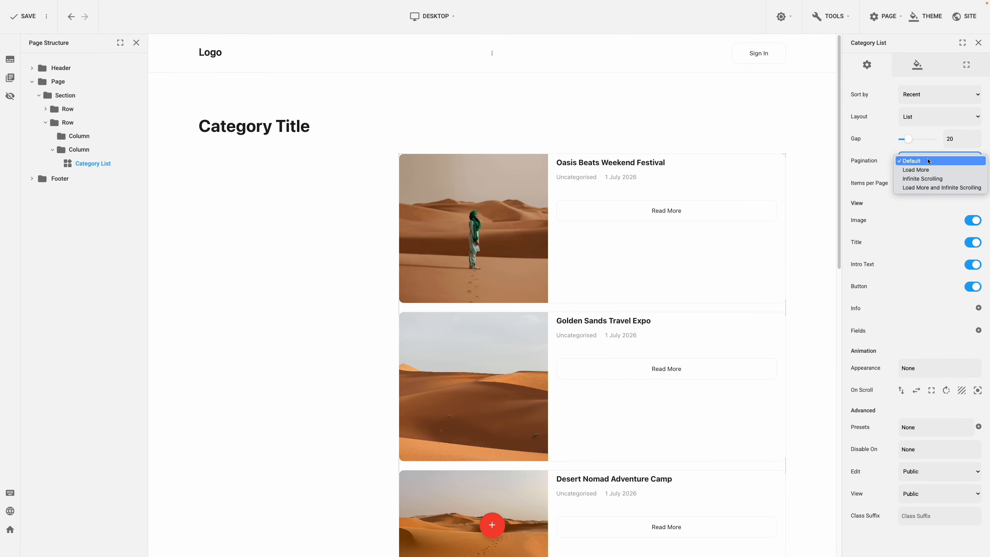
left_click(927, 179)
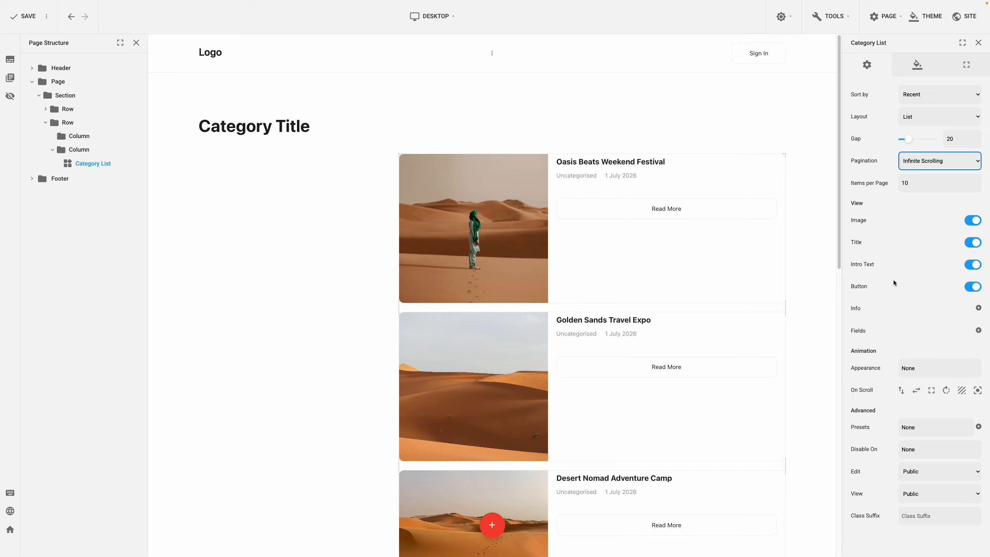
- Hide the Date in the category list's post info
left_click(879, 308)
left_click(978, 308)
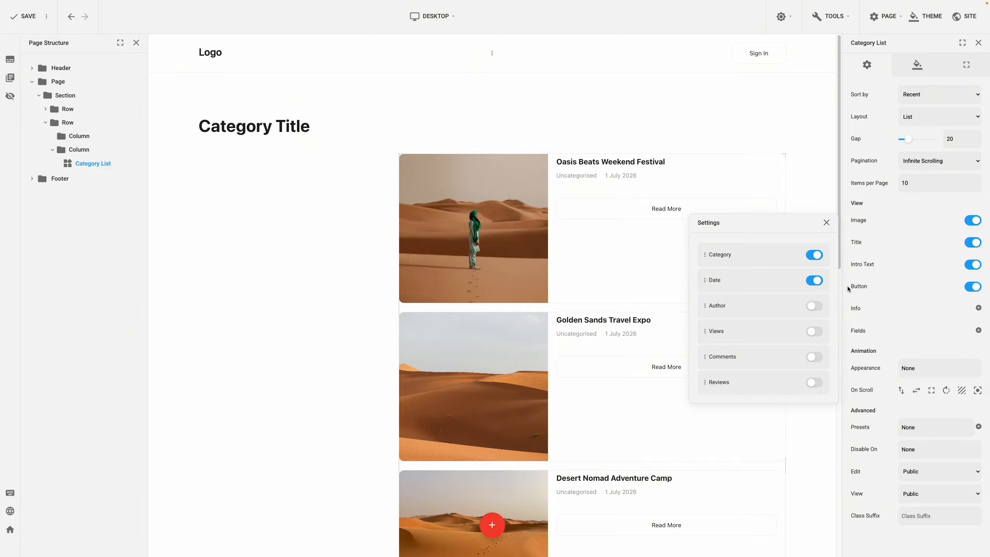
left_click(810, 282)
left_click(882, 307)
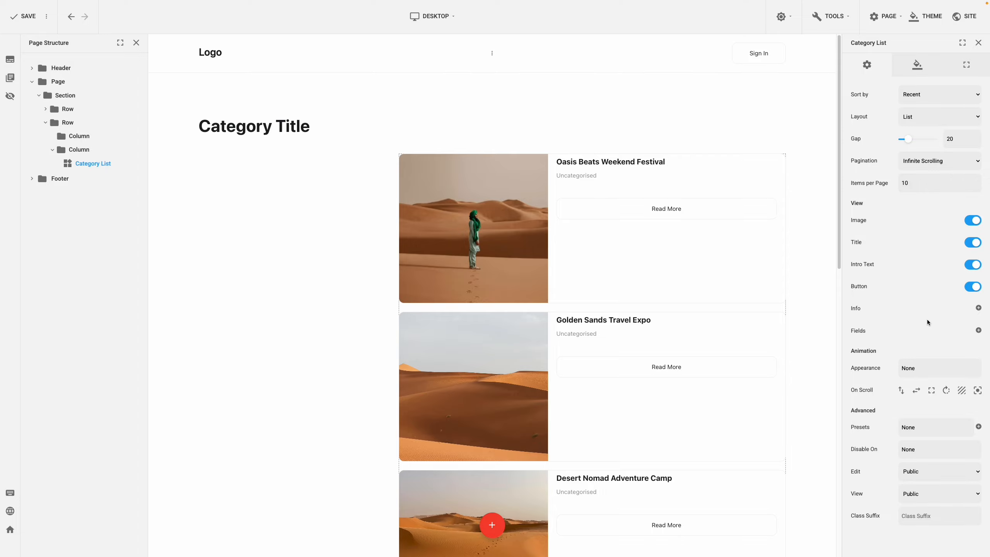
- Show the Ticket Price, Event Time and Event Date fields in the category list and move Ticket Price above Event Type
left_click(978, 331)
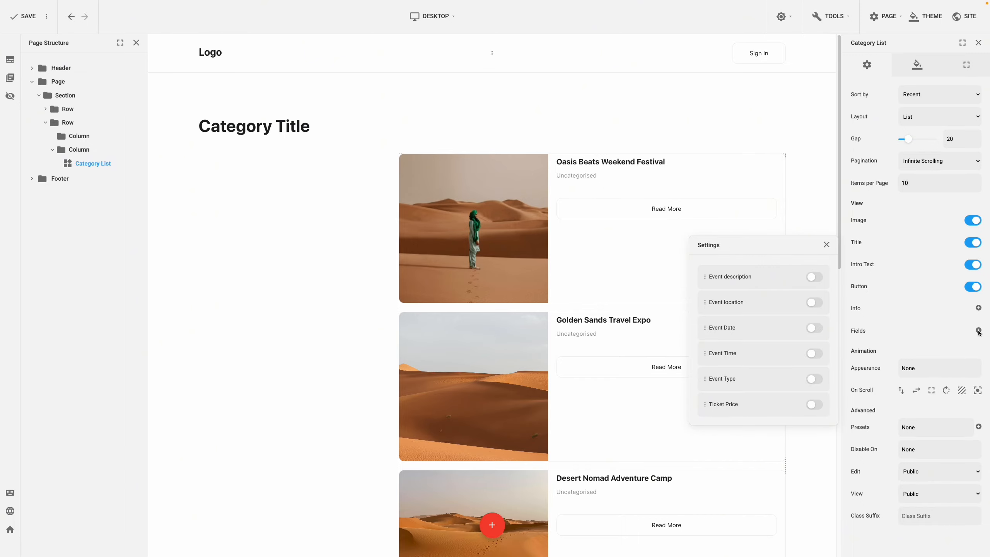
left_click(818, 405)
left_click(819, 354)
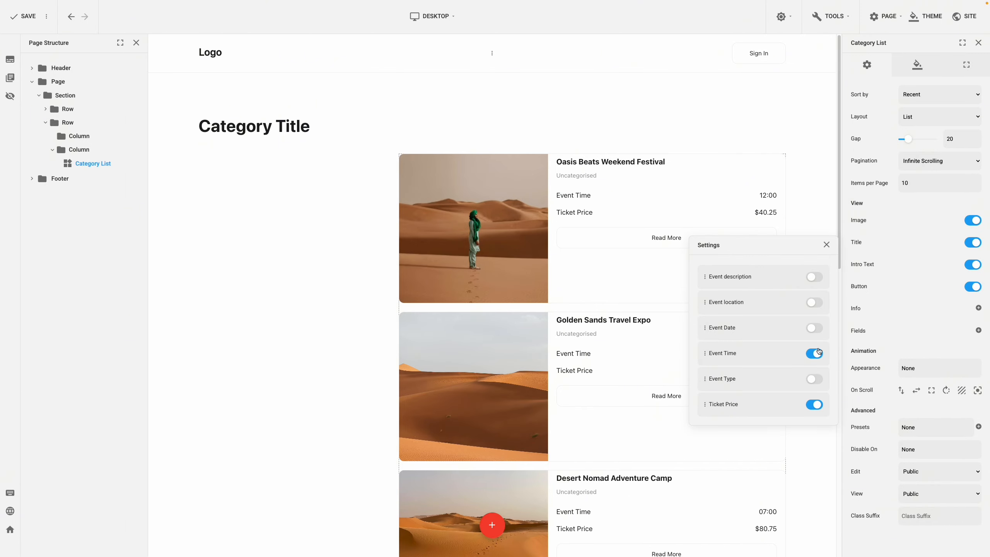
left_click(819, 330)
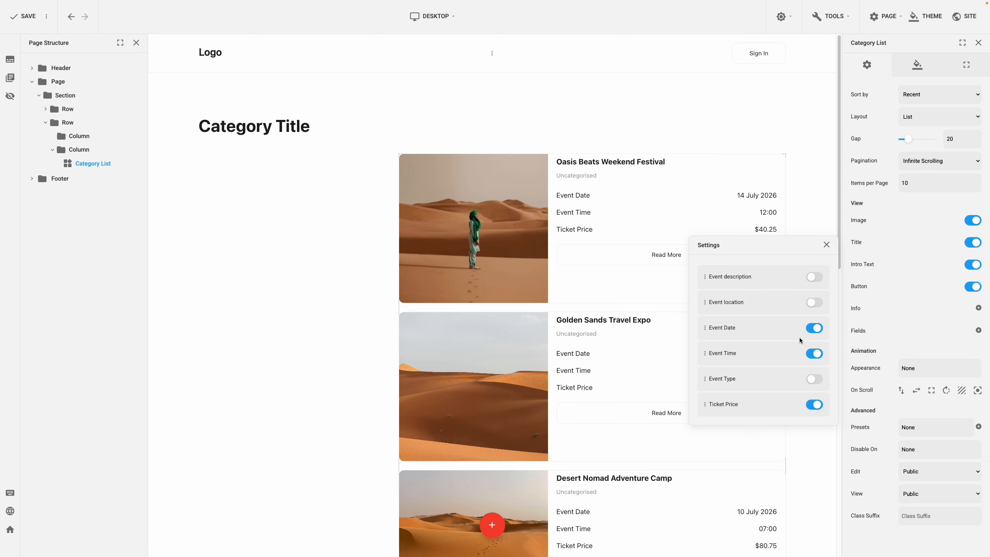
left_click_drag(705, 404, 707, 383)
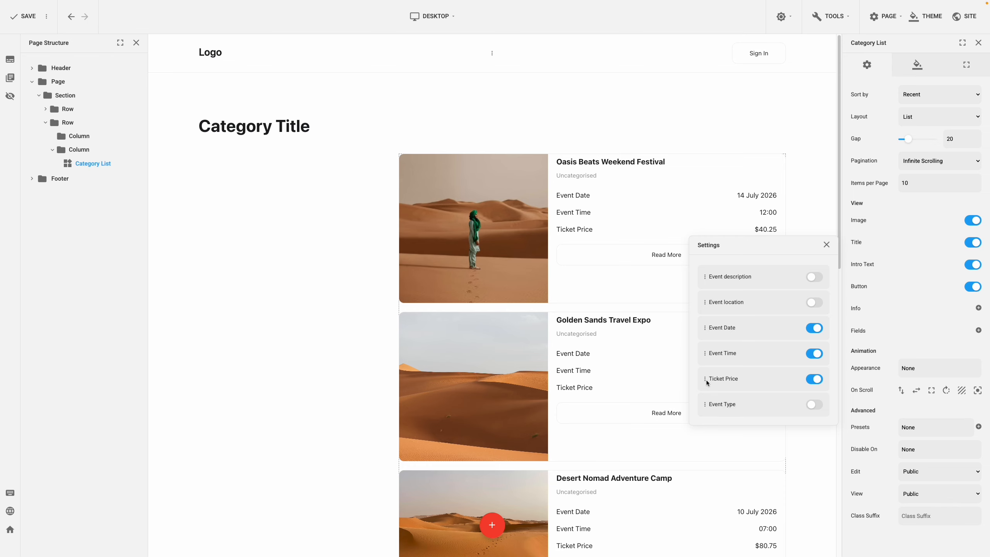
left_click(904, 329)
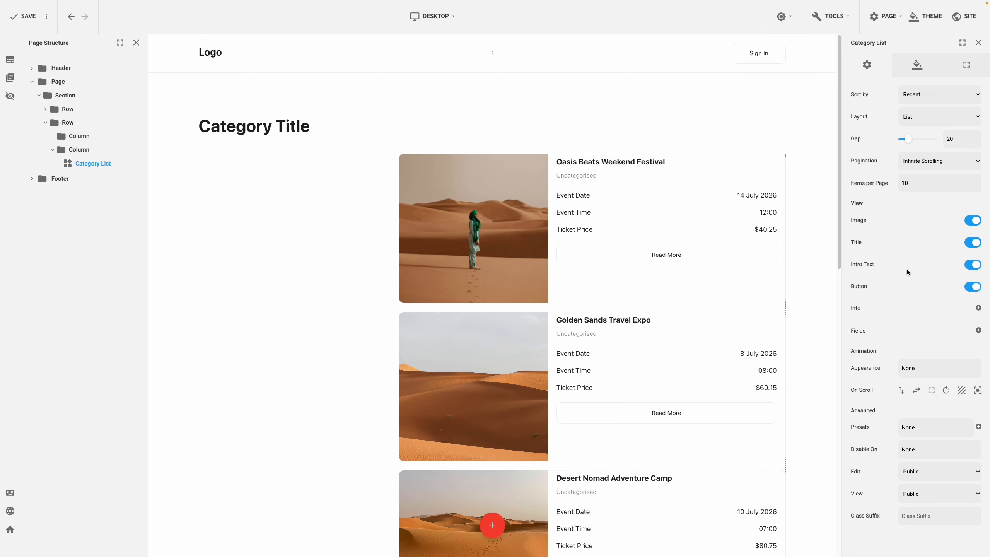
- Set the category list's image height to 250 and the image border radius to 12
left_click(921, 68)
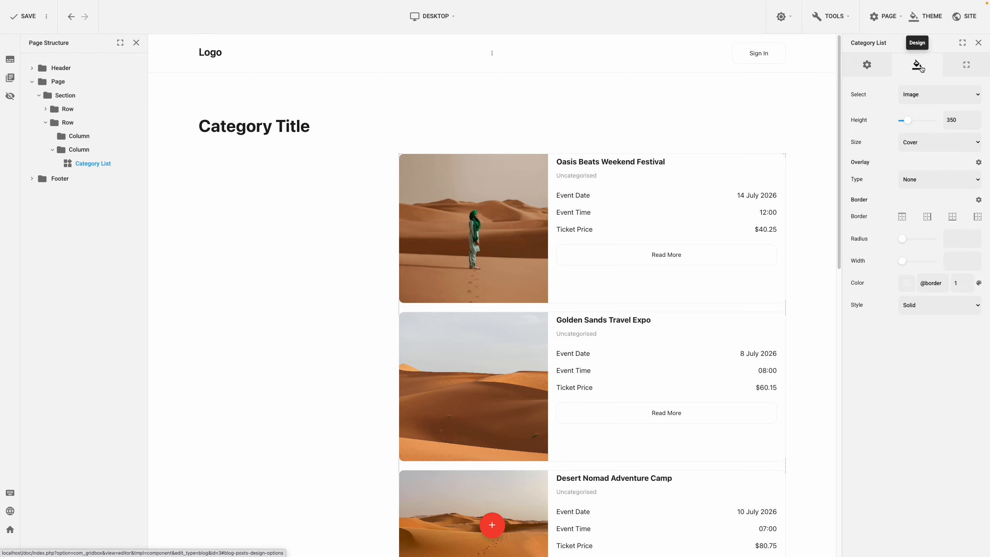
left_click(947, 120)
key("BackSpace")
type("2")
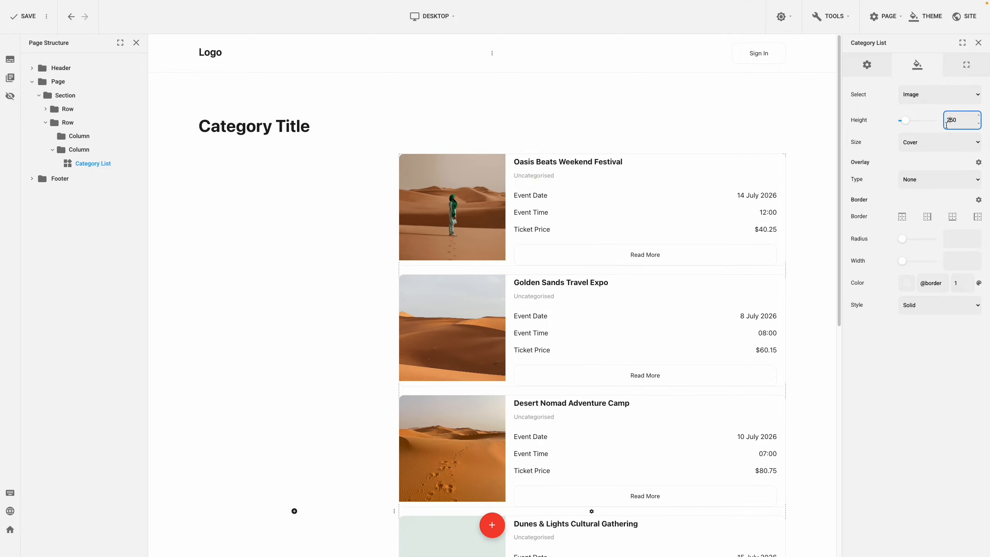
left_click(945, 165)
left_click(961, 234)
type("12")
left_click(939, 201)
- Change the category list's button label to "View More"
left_click(936, 96)
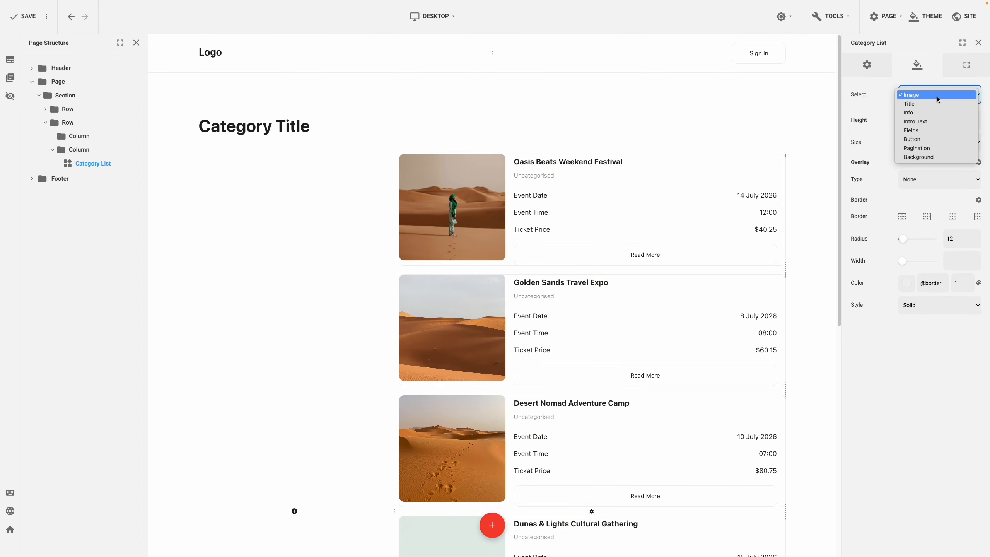
left_click(928, 140)
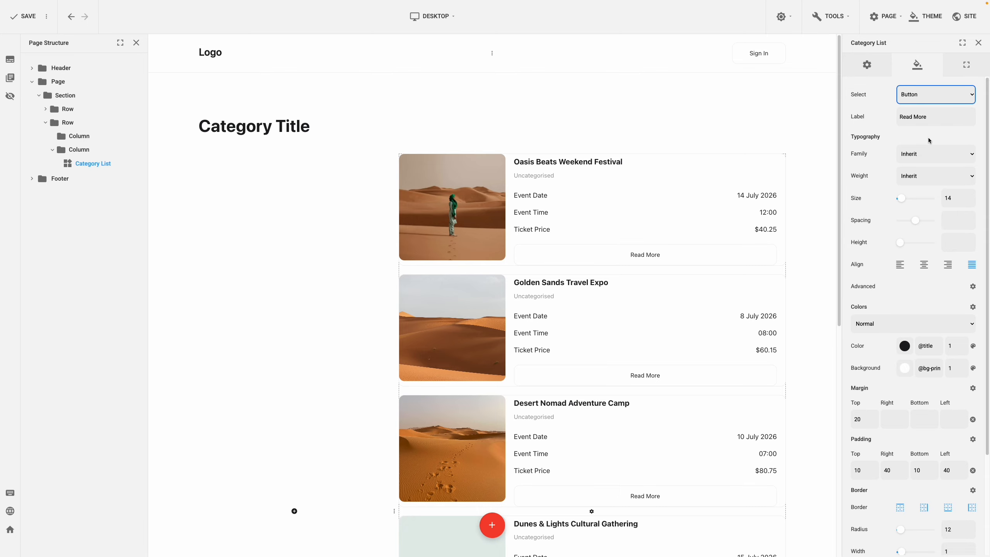
left_click_drag(913, 119, 901, 116)
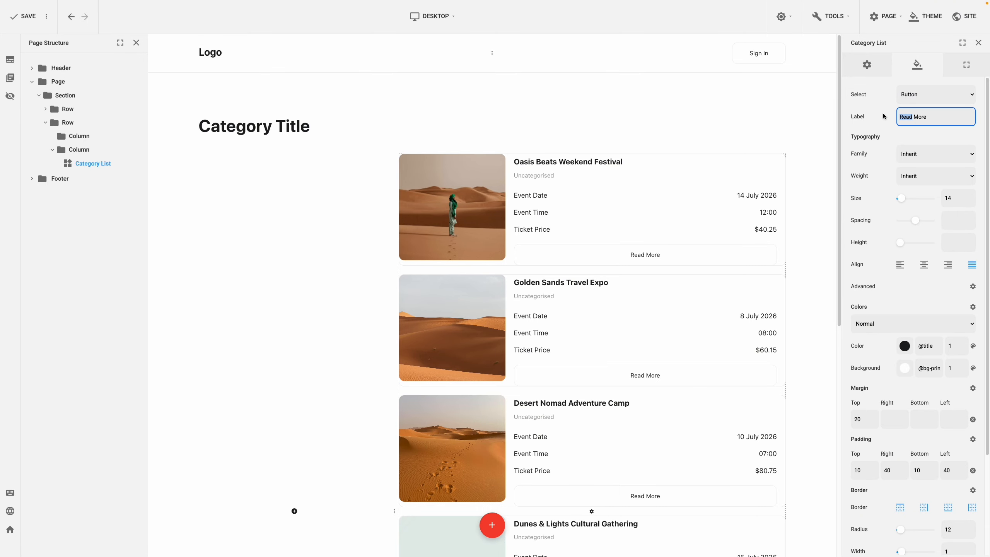
type("View")
left_click(894, 132)
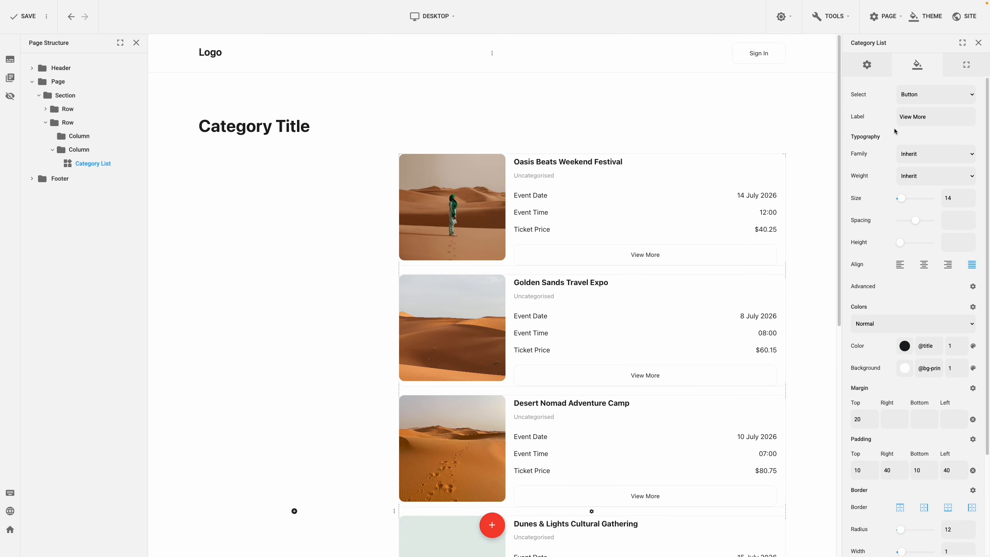
- Set the category list items' padding to 20 on all four sides
left_click(931, 97)
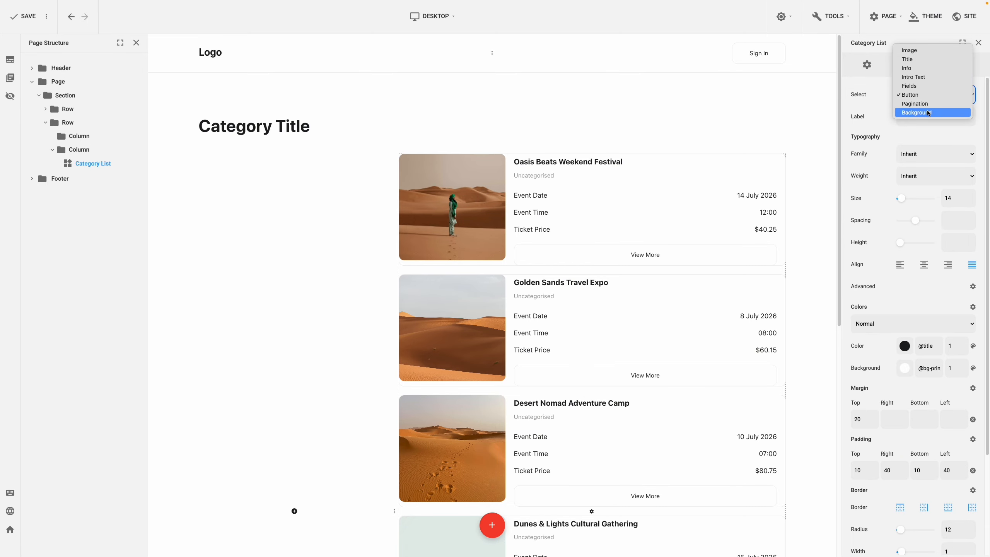
left_click(925, 87)
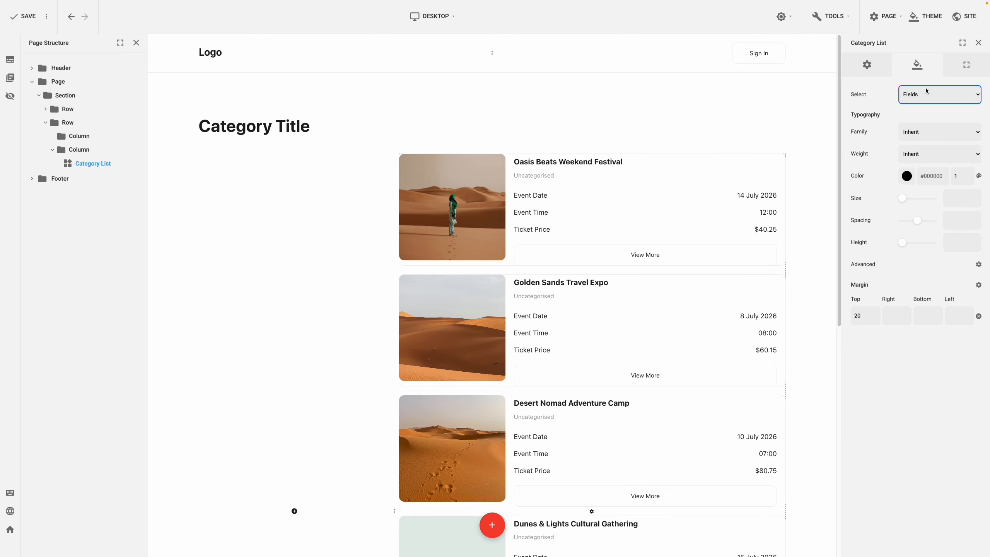
left_click(960, 75)
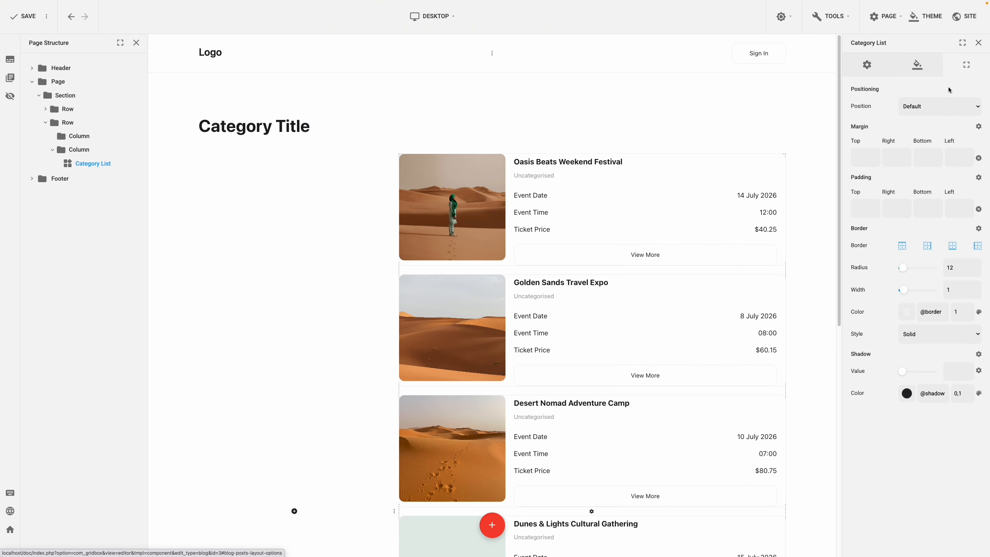
left_click(868, 204)
type("2")
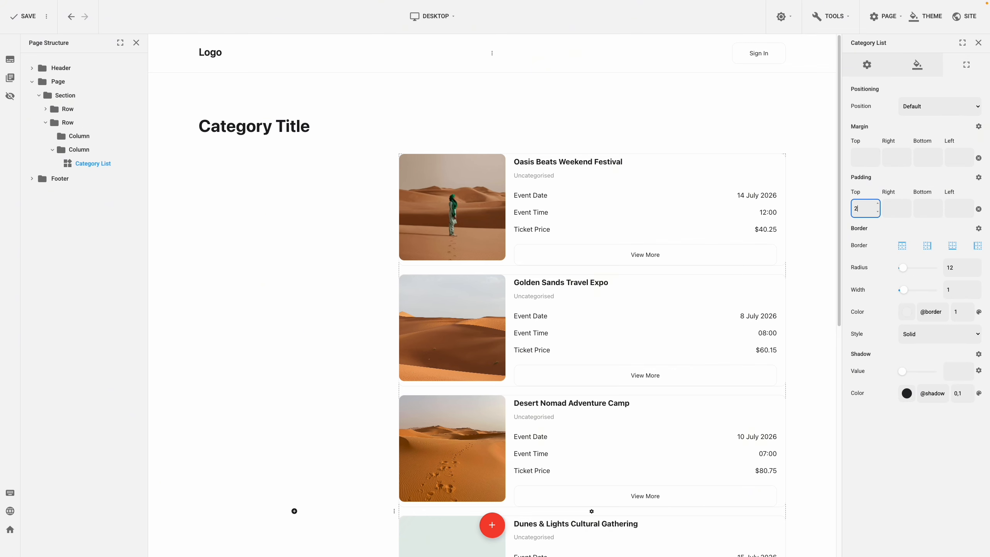
type("0")
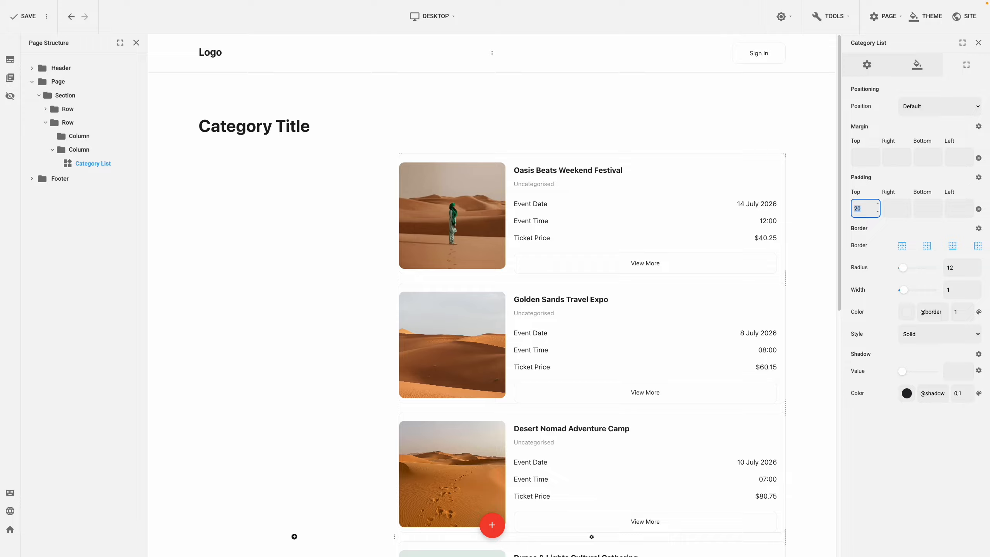
left_click(889, 208)
type("20")
left_click(921, 208)
type("20")
left_click(951, 208)
type("20")
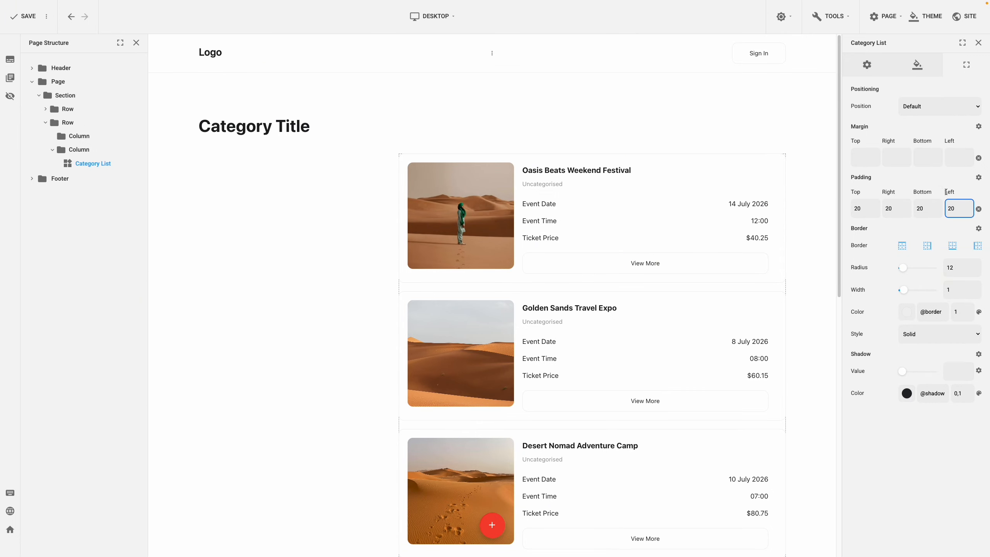
left_click(940, 181)
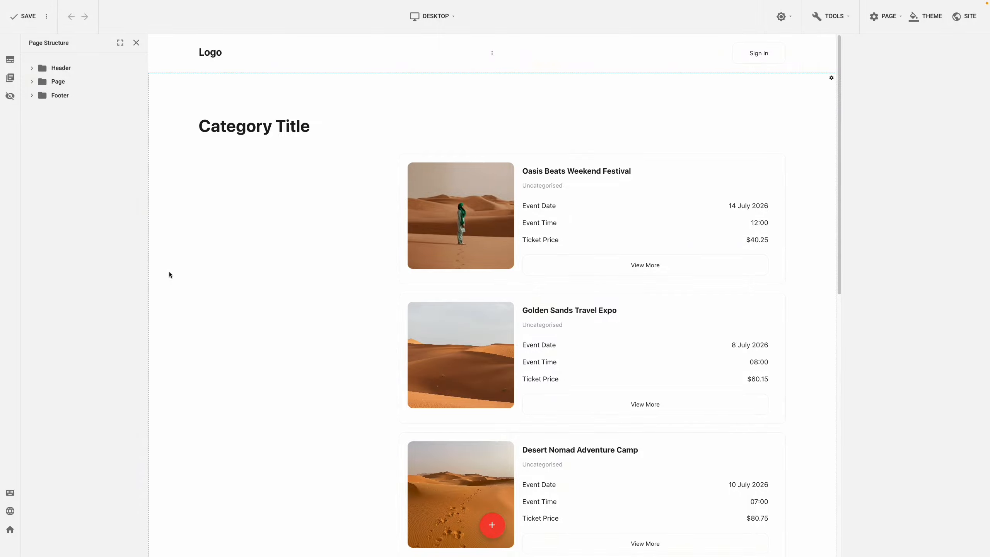
- Set the gap of the empty column beside the category list to 20
left_click(230, 276)
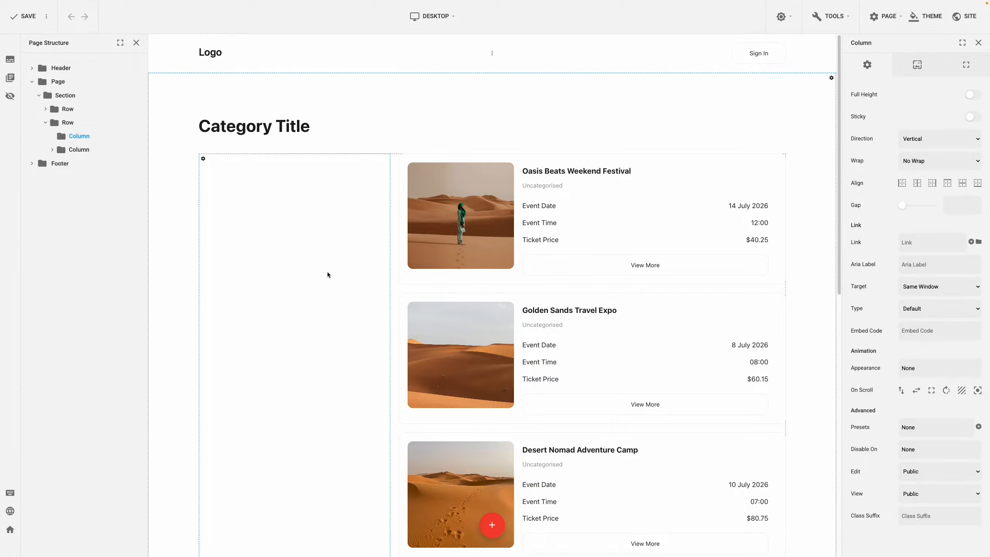
left_click(947, 208)
type("20")
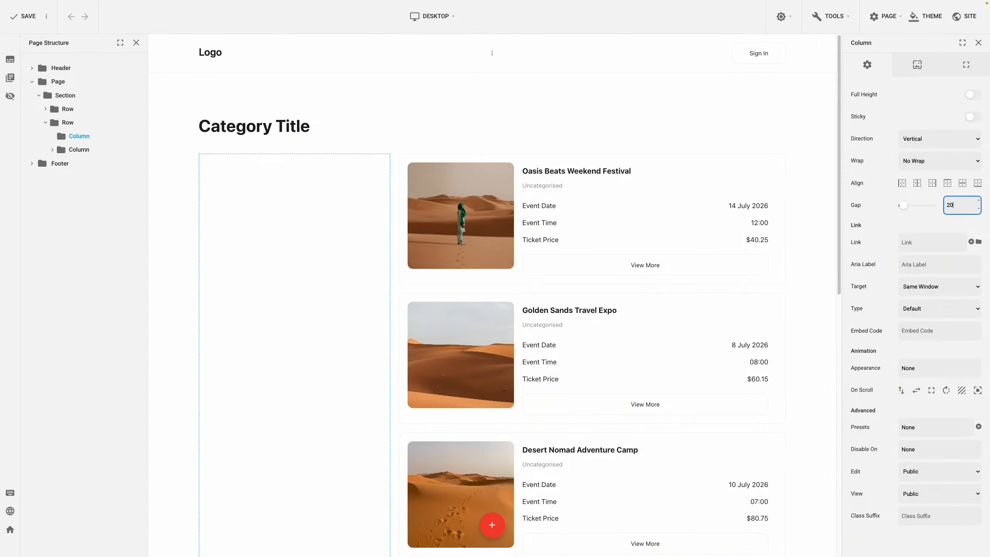
left_click(875, 218)
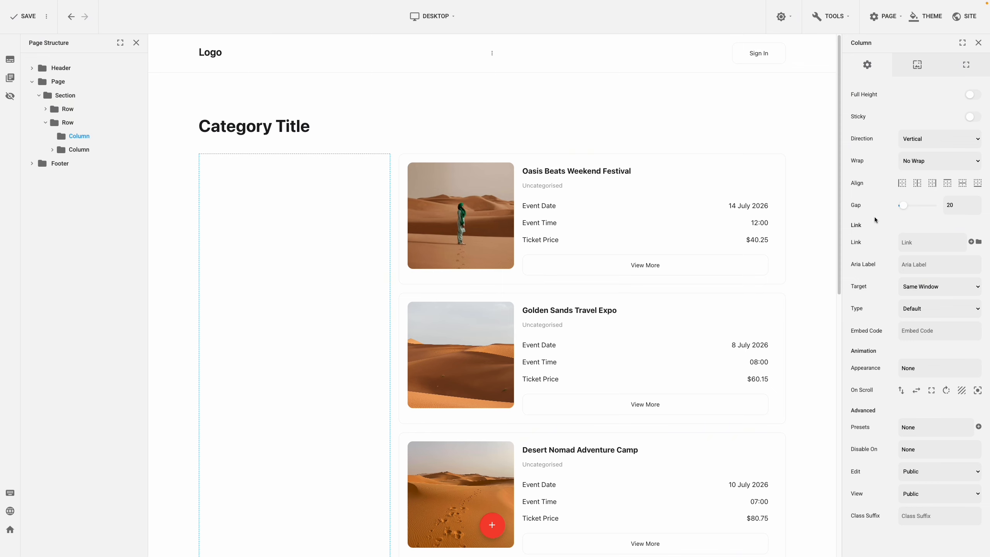
- Add a Search plugin to the empty column beside the category list
right_click(332, 260)
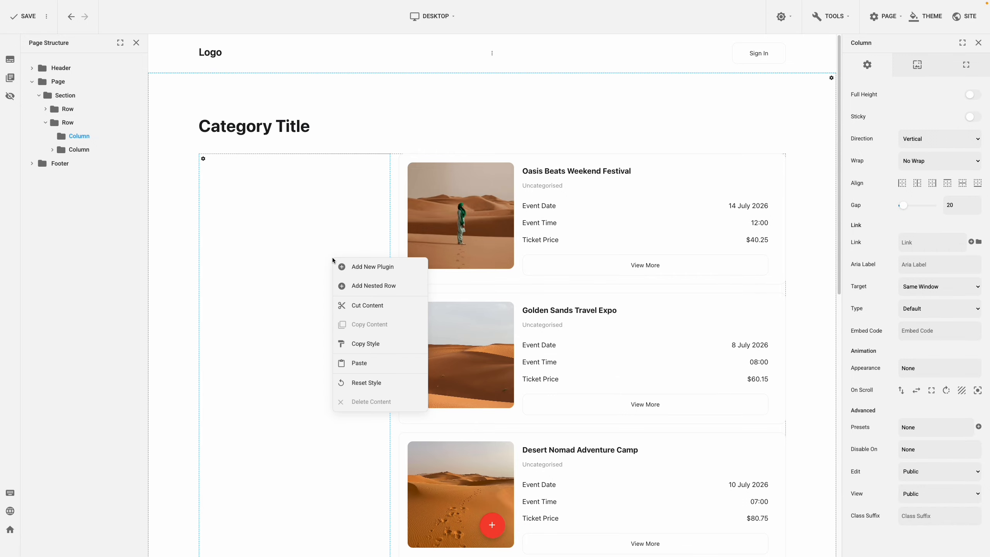
left_click(355, 265)
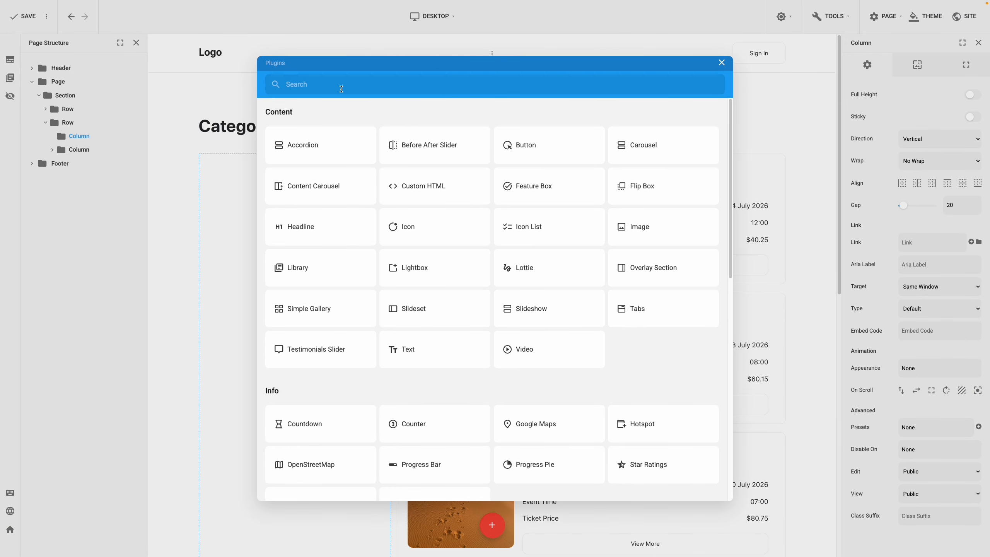
type("Search")
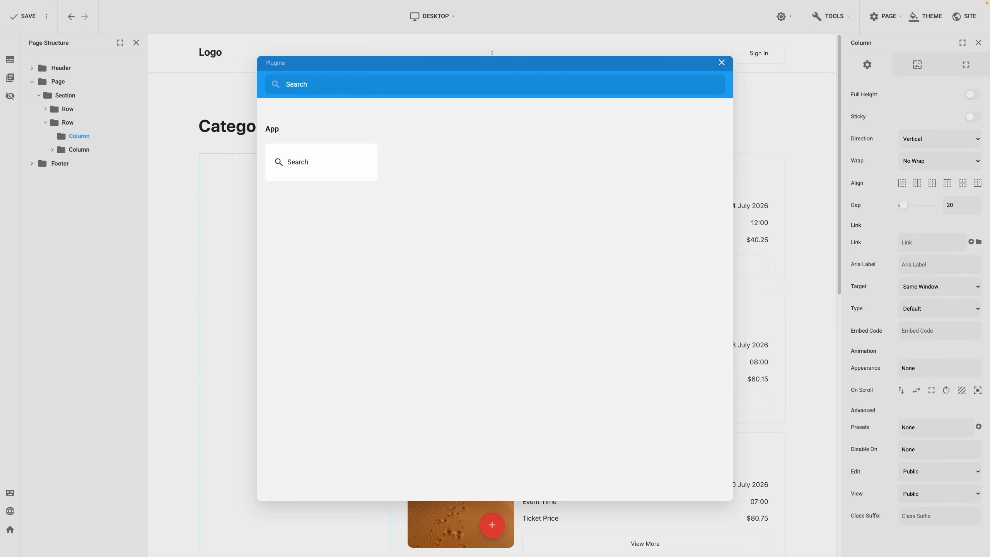
left_click(336, 161)
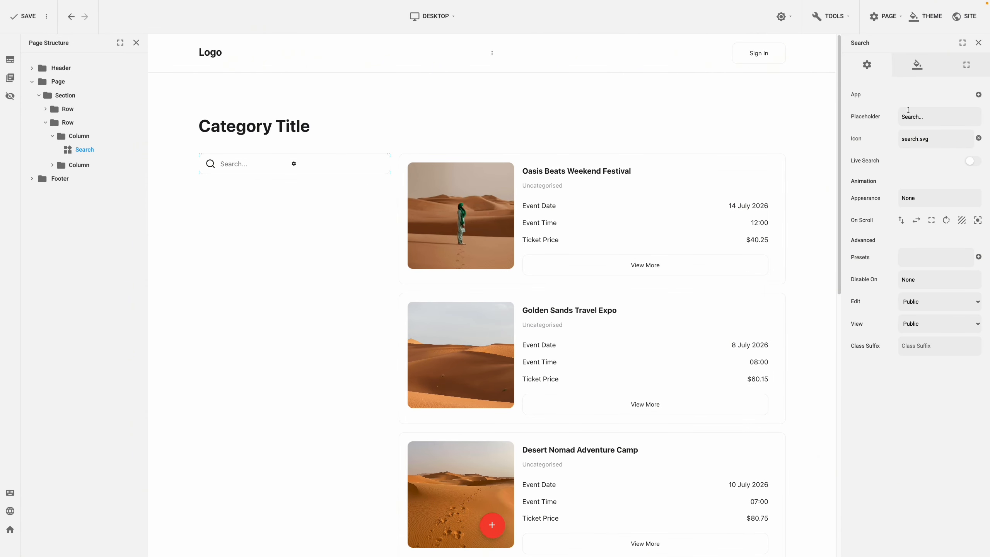
- Assign the Search plugin to the Events app, display its results in the Category List Layout and enable Live Search
left_click(978, 95)
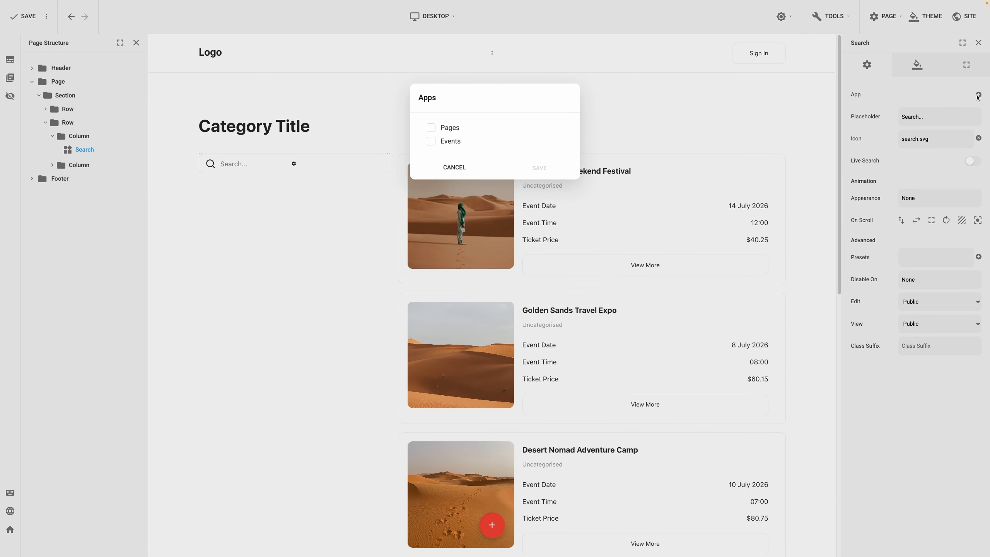
left_click(432, 141)
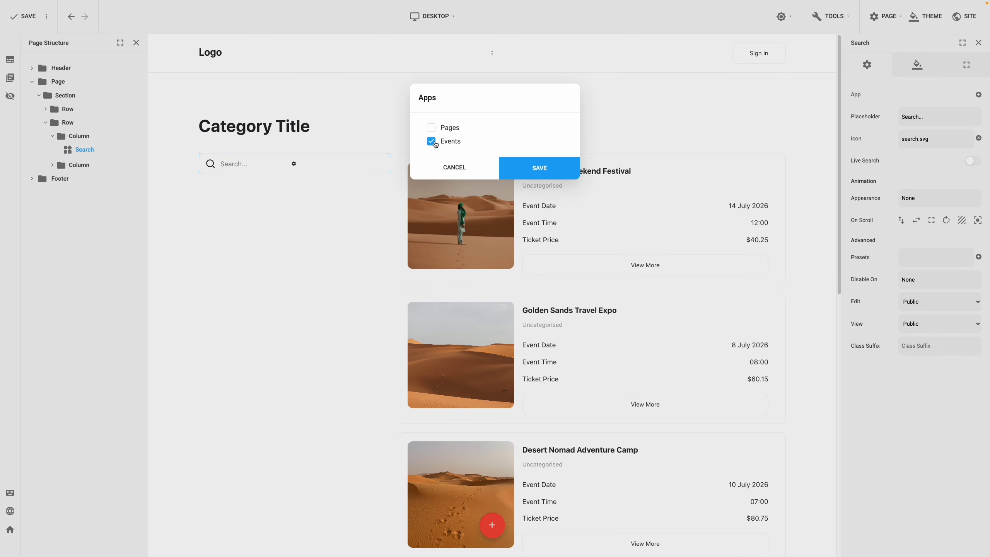
left_click(539, 172)
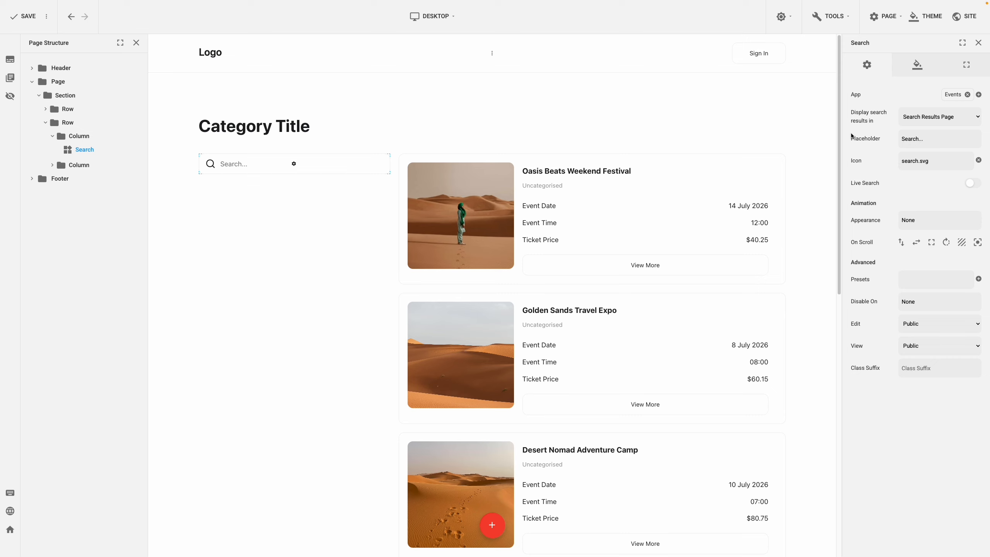
left_click(942, 119)
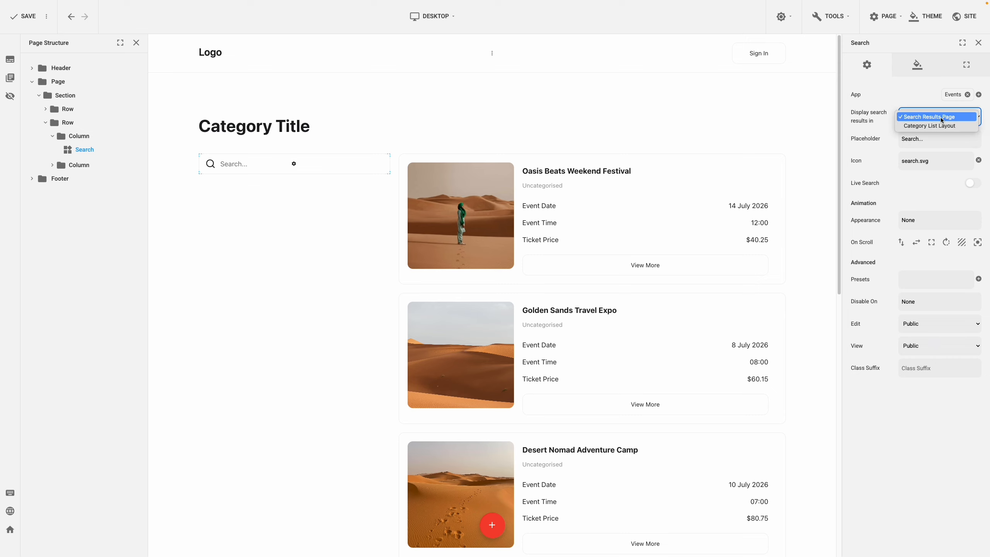
left_click(938, 126)
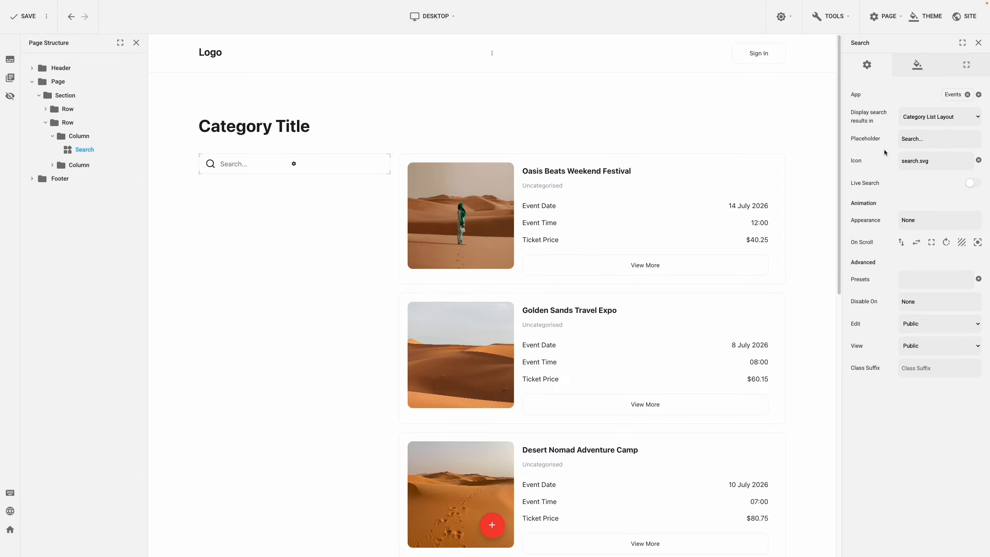
left_click(974, 183)
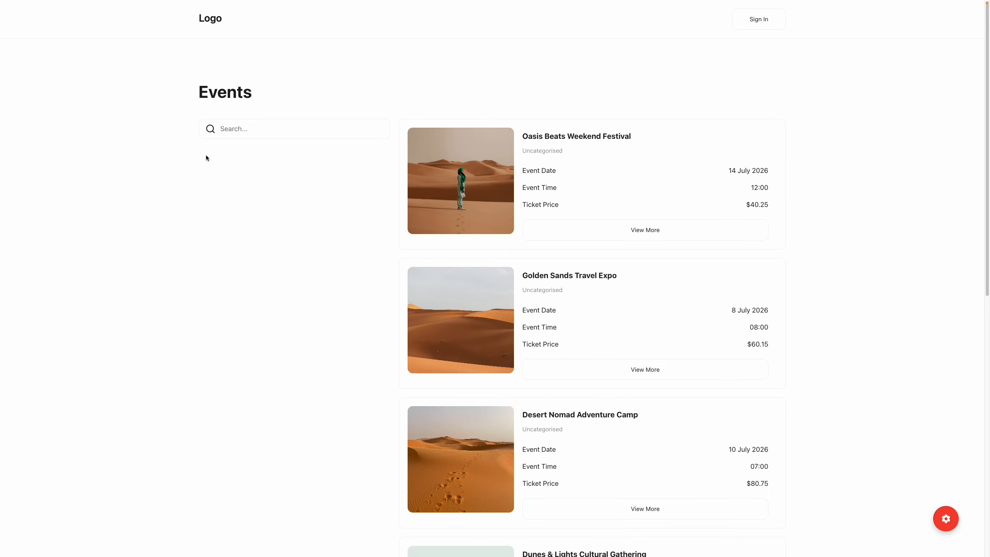
- Test the live search on the published Events page with "Music Festival" and "Festival", and clear the query
left_click(228, 134)
type("Music Festival")
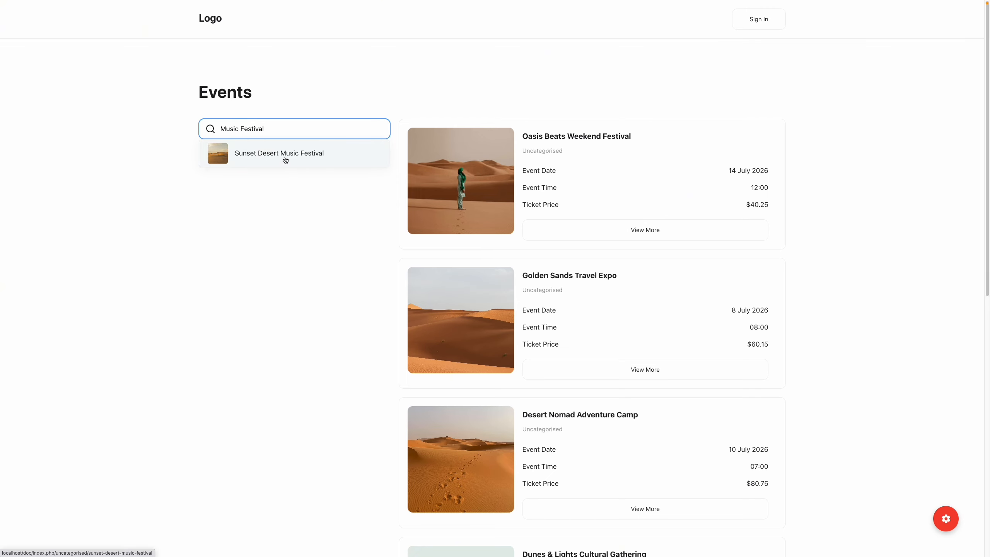
left_click_drag(241, 129, 204, 128)
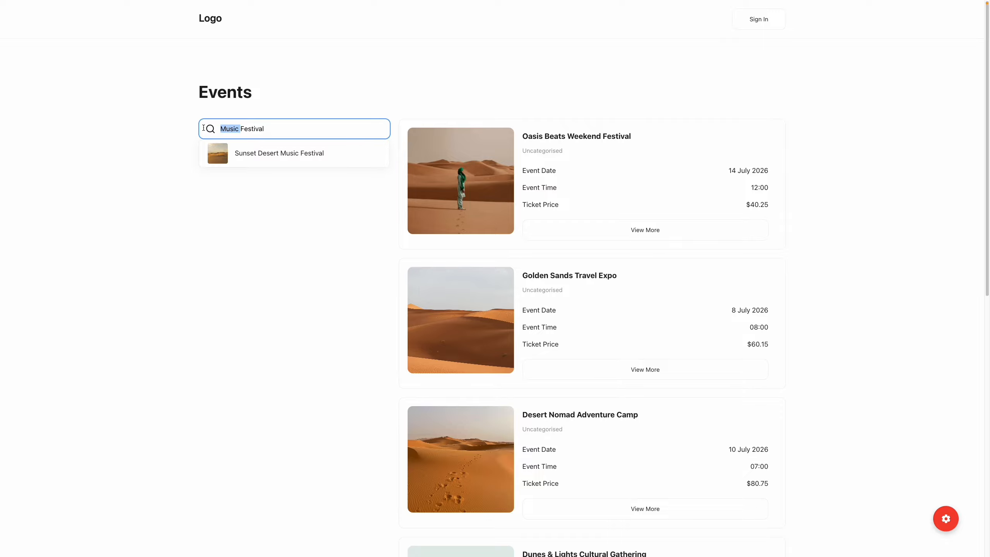
key("BackSpace")
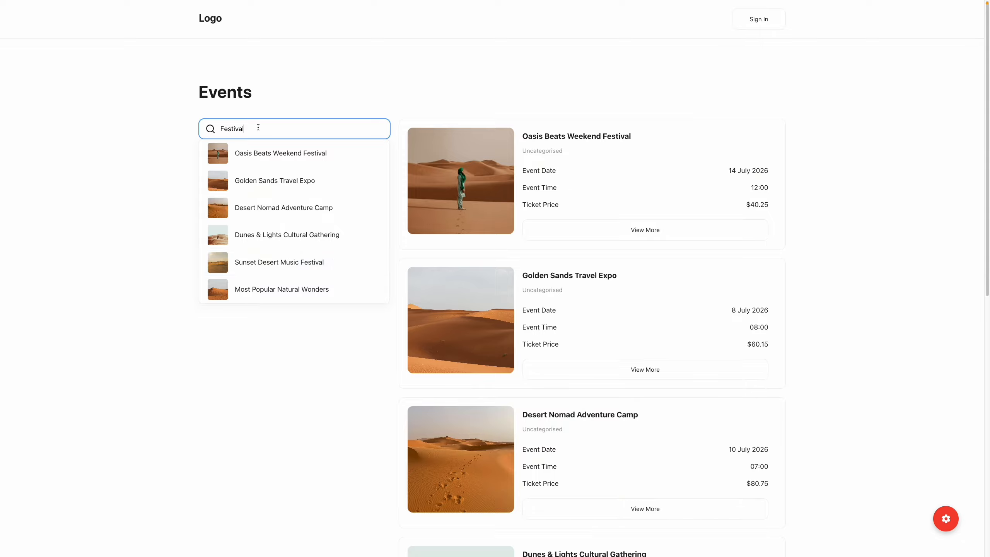
key("ctrl+a")
key("BackSpace")
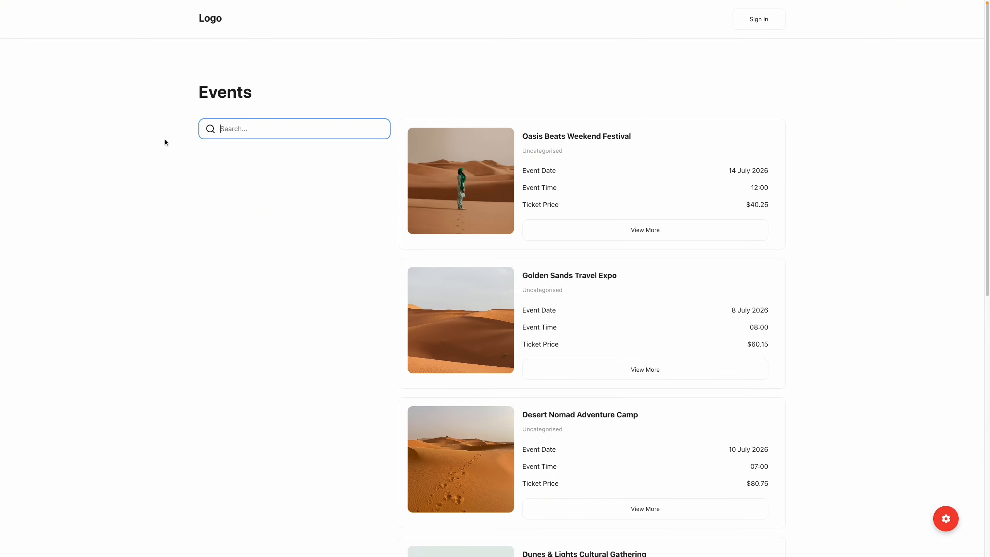
left_click(165, 140)
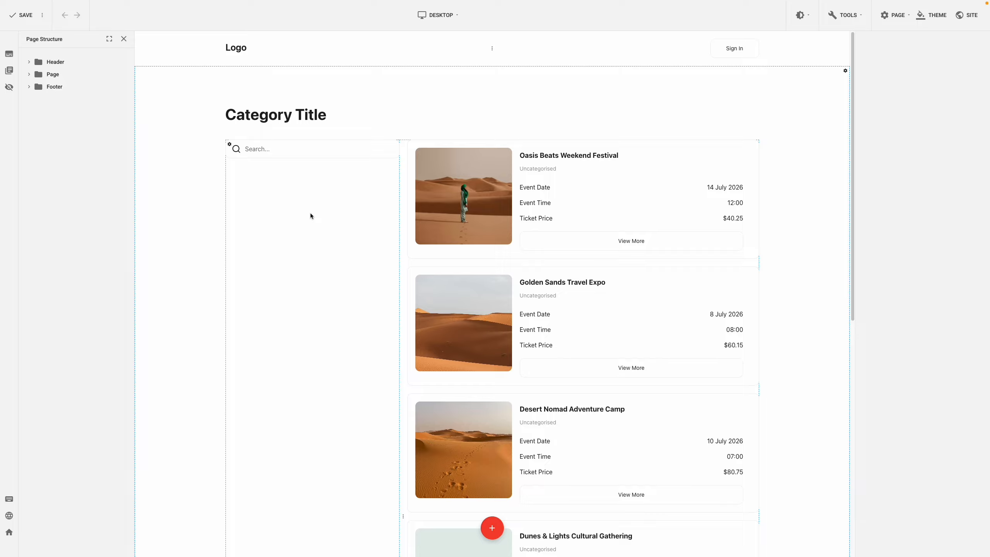
- Add a Content filters plugin to the column containing the Search plugin
right_click(310, 214)
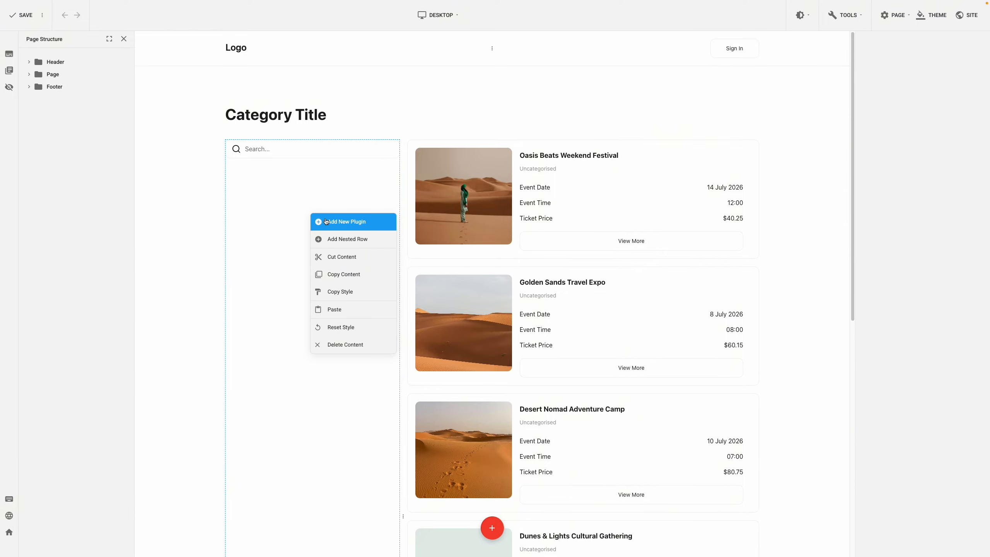
left_click(328, 221)
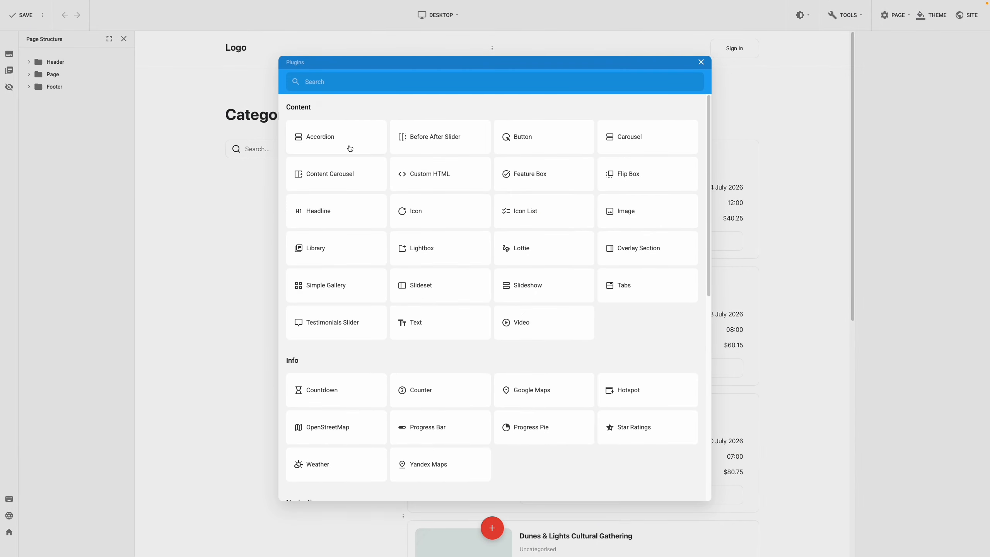
left_click(367, 83)
type("Content Filters")
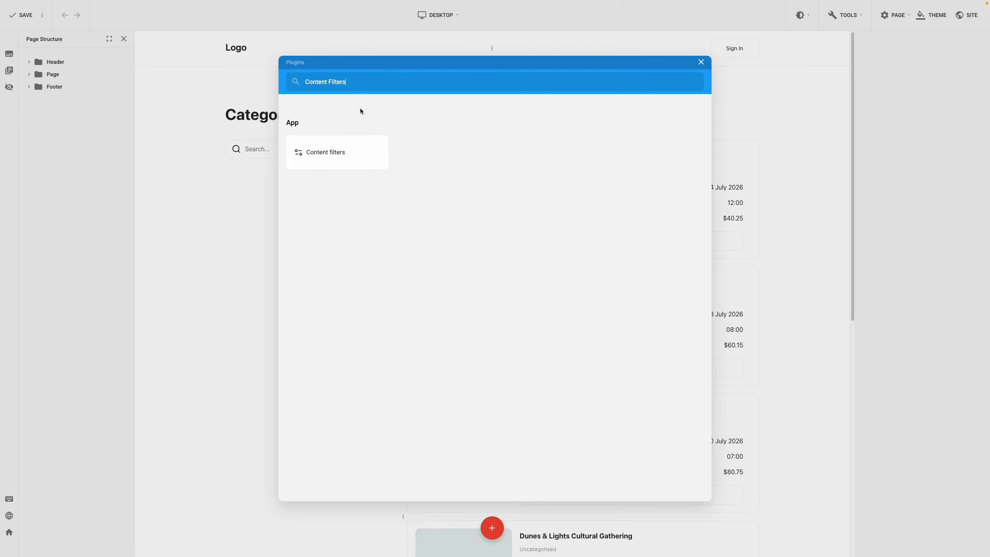
left_click(342, 156)
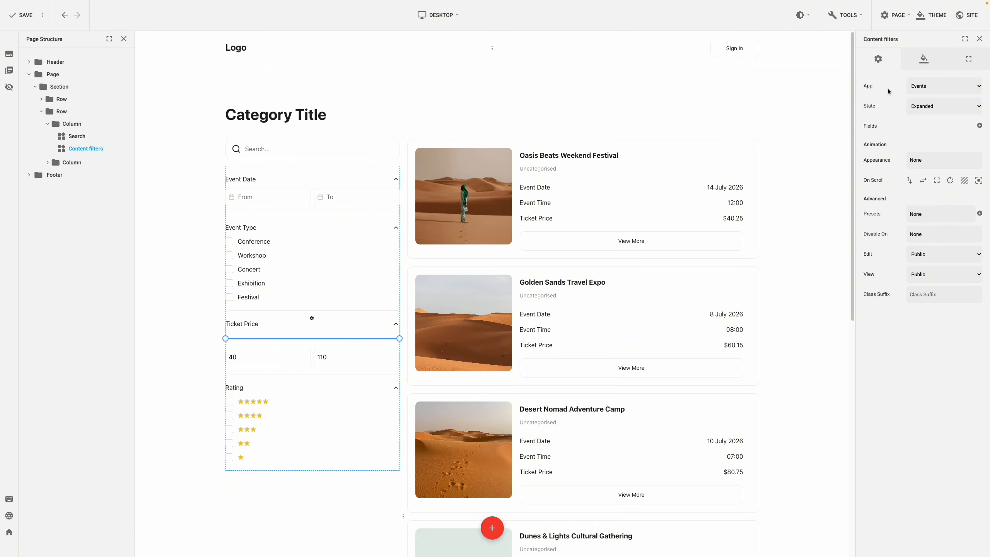
- Preview the content filters in the Collapsed state and return them to Expanded
left_click(928, 109)
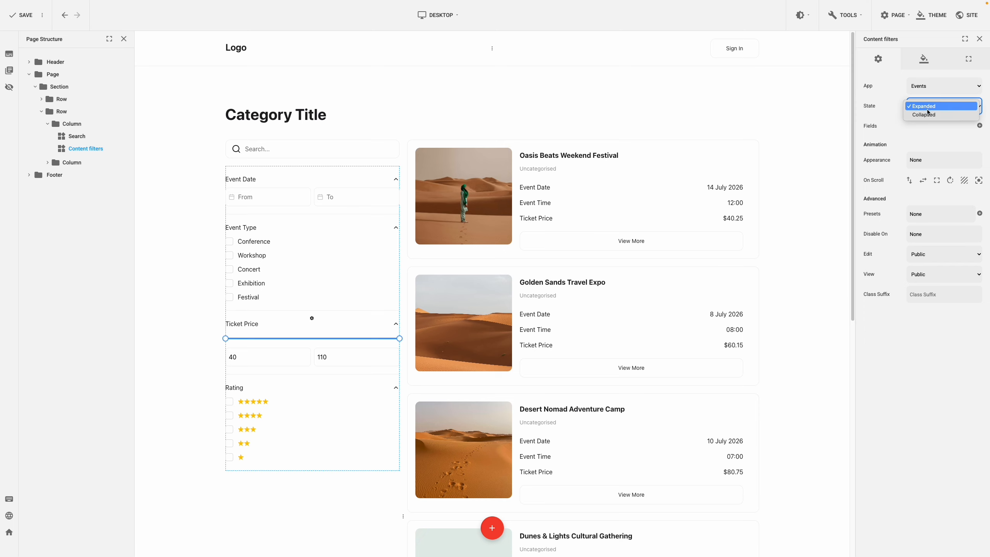
left_click(926, 114)
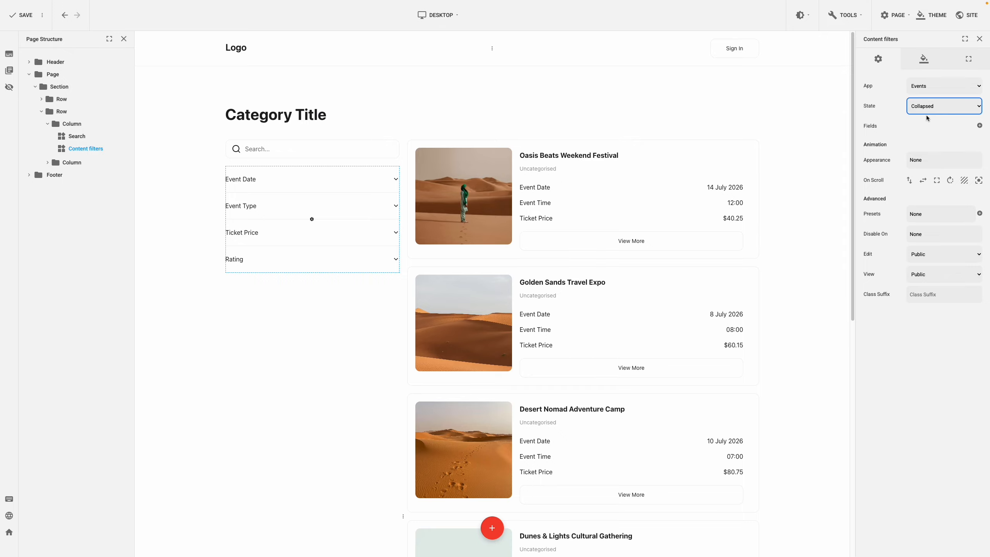
left_click(928, 110)
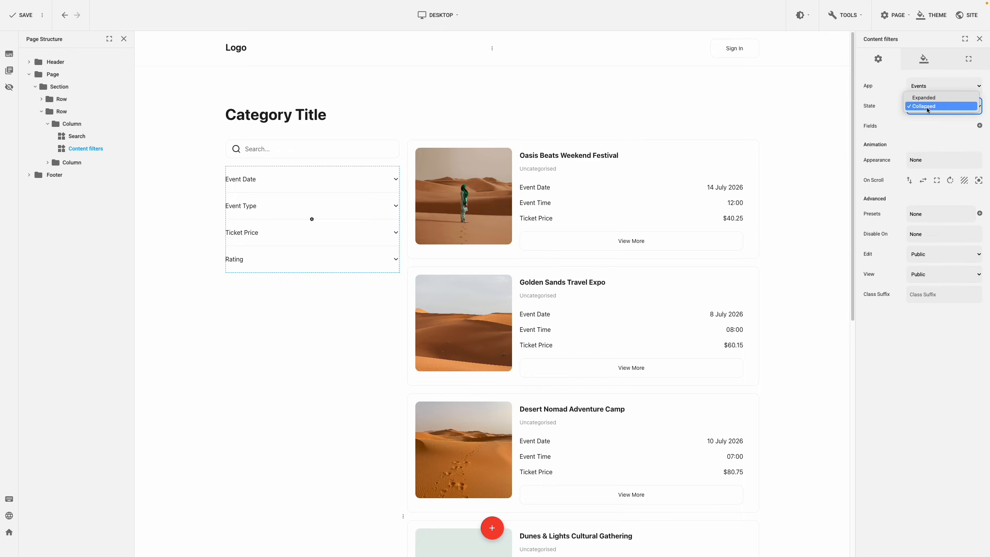
left_click(929, 98)
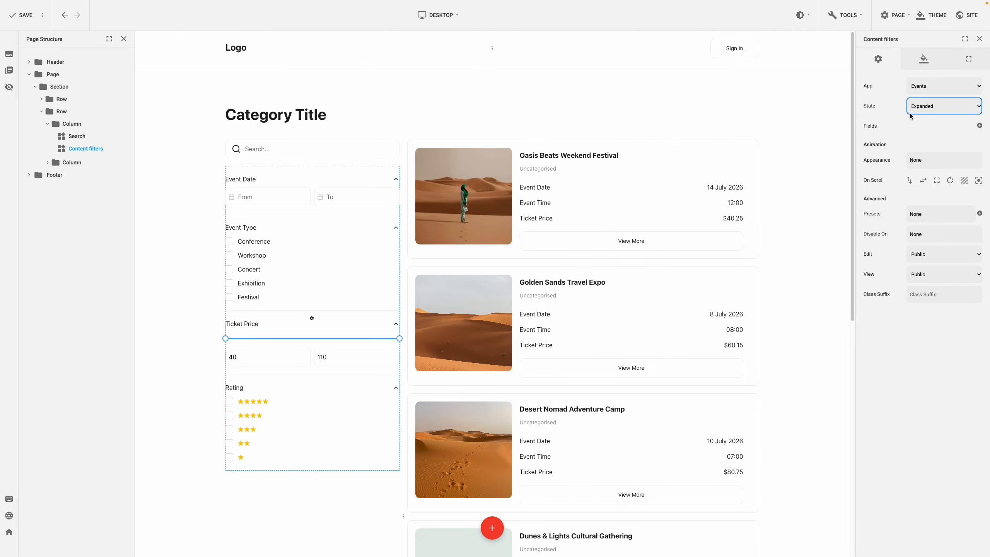
- Hide the Rating field in the content filters
left_click(897, 128)
left_click(980, 126)
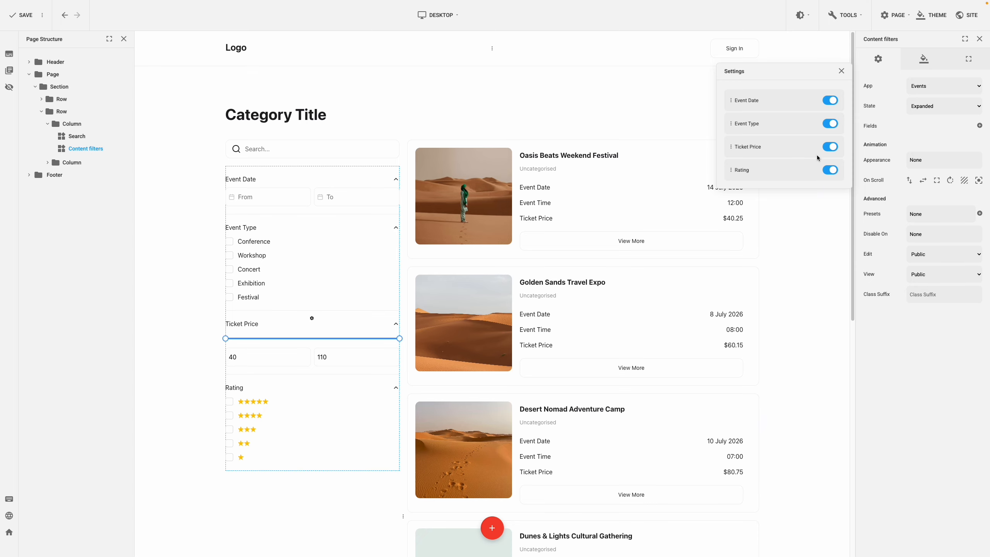
left_click(826, 171)
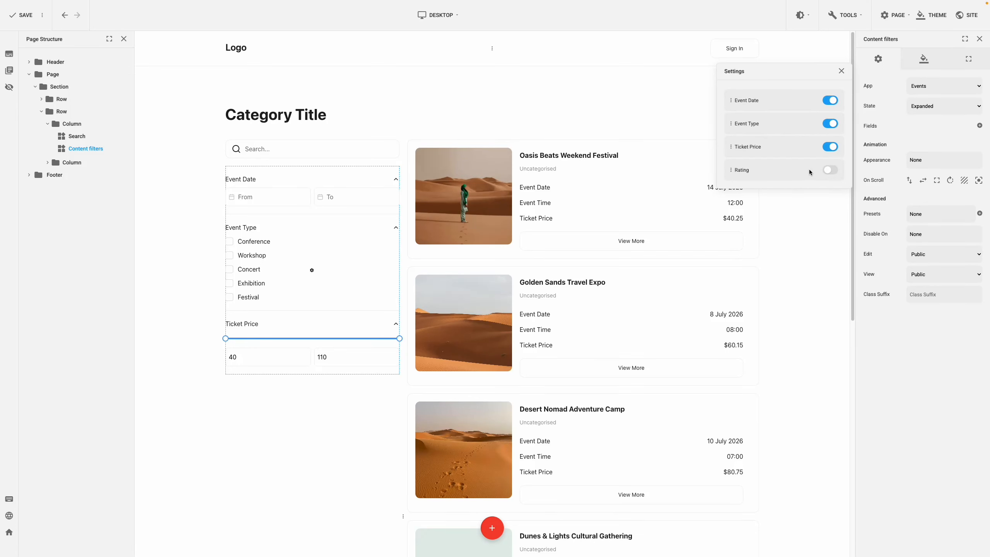
- Close the filter field settings and examine which elements of the content filters have design options
mouse_move(731, 147)
left_mouse_down()
mouse_move(731, 98)
mouse_move(734, 152)
left_mouse_up()
left_click(908, 146)
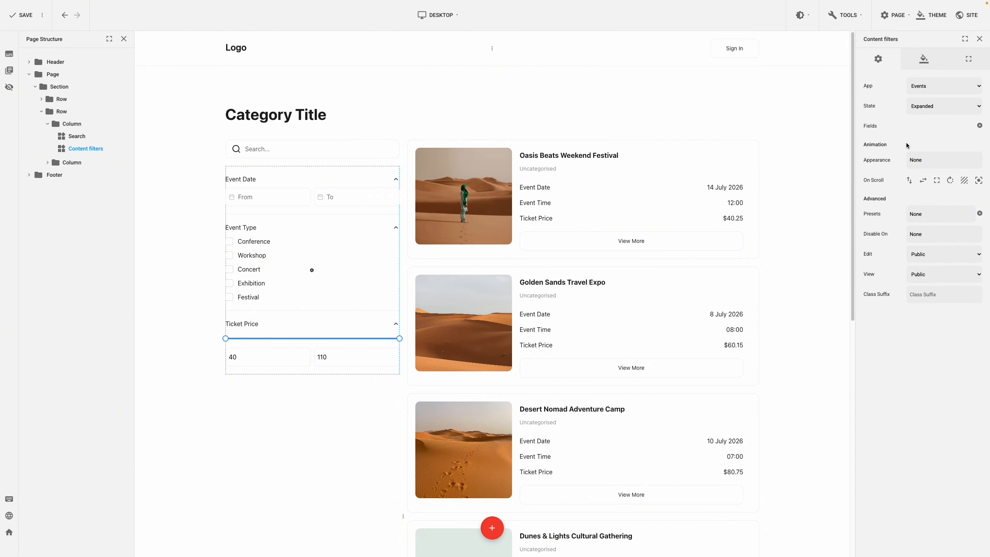
left_click(923, 62)
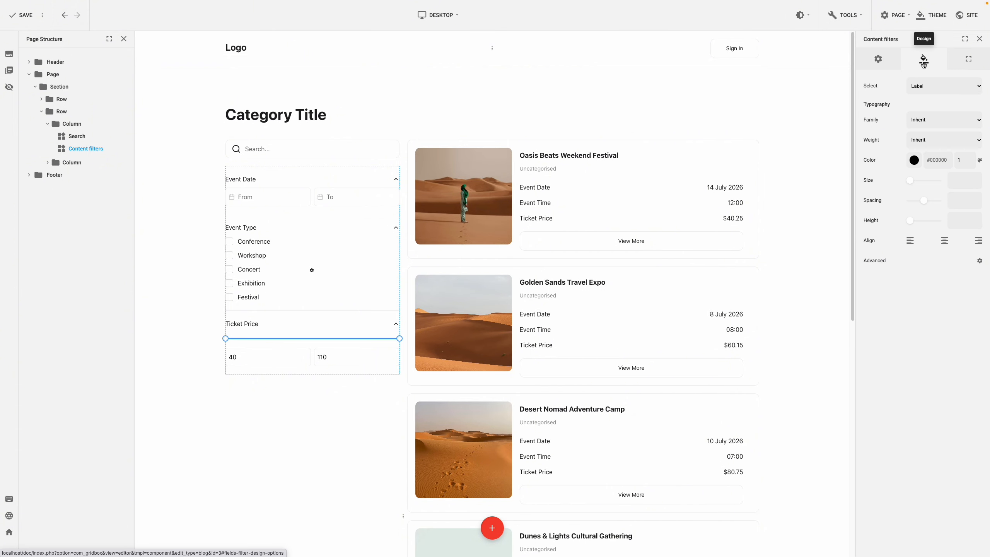
left_click(929, 84)
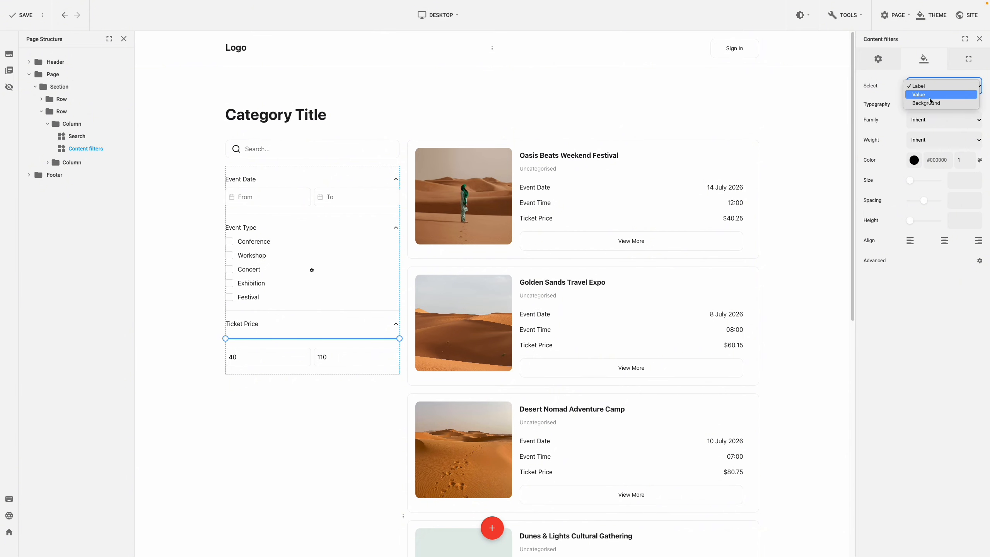
left_click(888, 87)
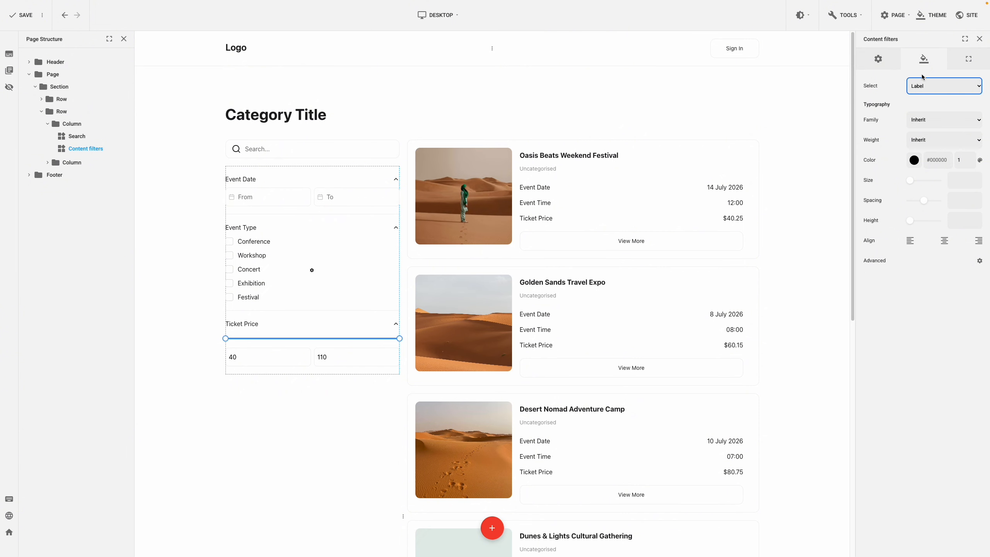
- Set the content filters' padding to 20 on all four sides
left_click(959, 67)
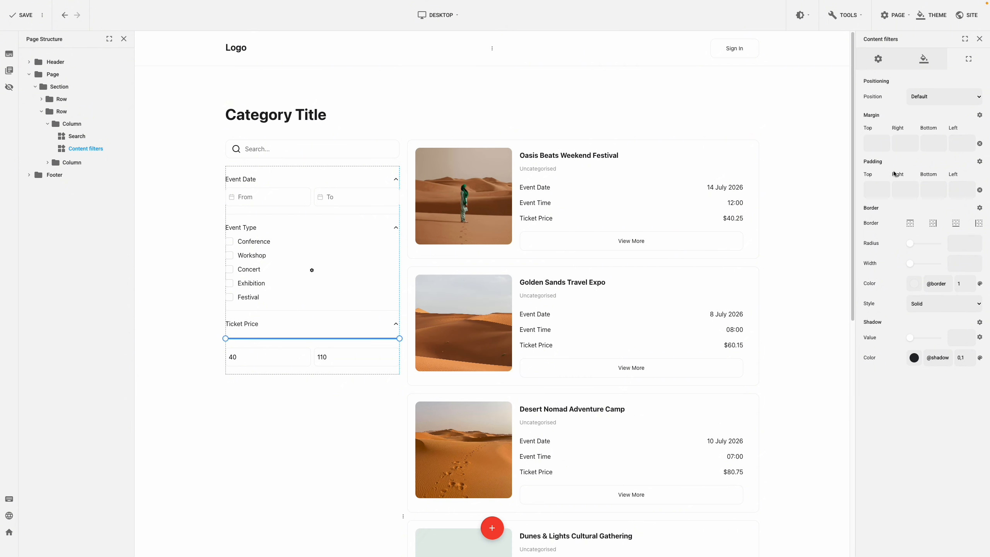
left_click(881, 188)
type("20")
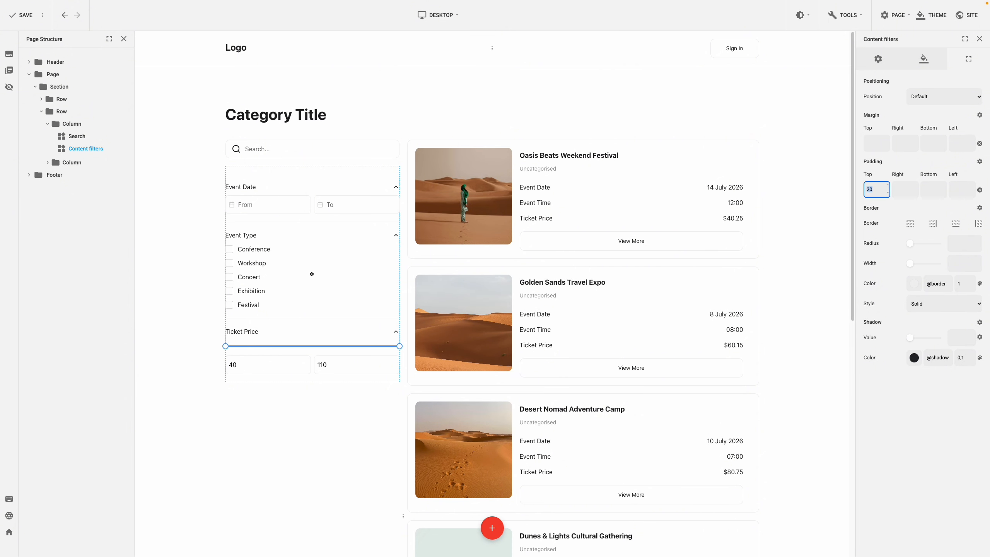
left_click(895, 188)
type("20")
left_click(927, 189)
type("20")
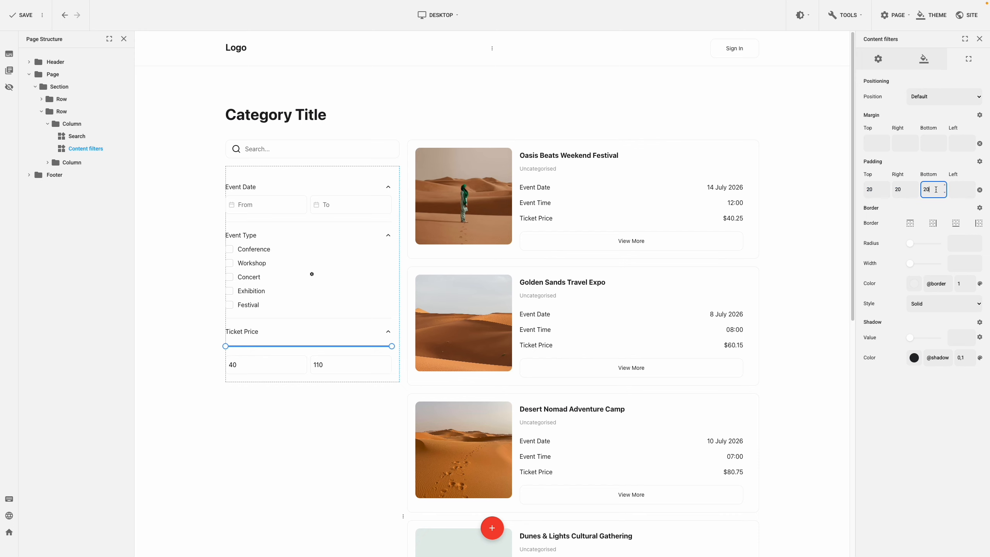
left_click(956, 190)
type("20")
left_click(937, 207)
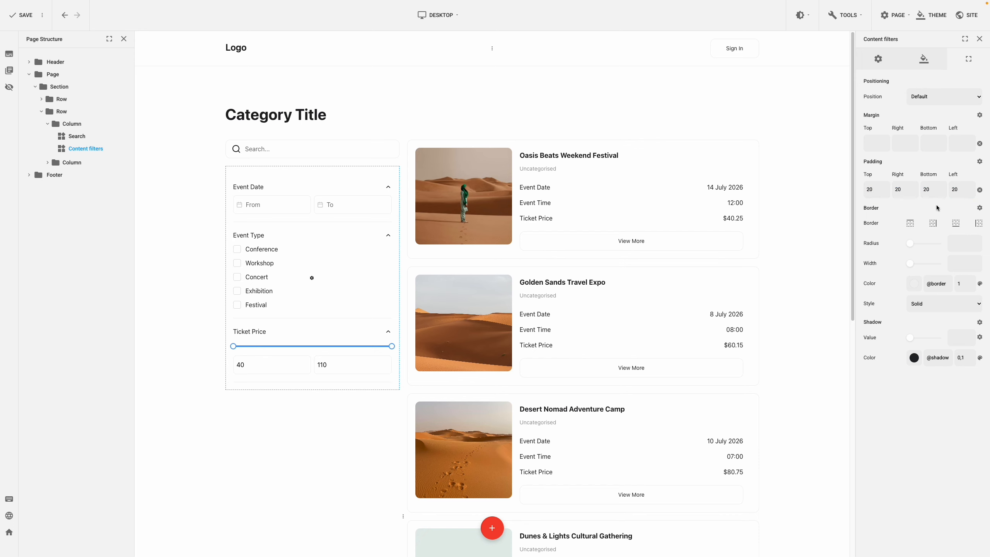
- Give the content filters a border on all four sides with radius 12 and width 1
left_click(910, 223)
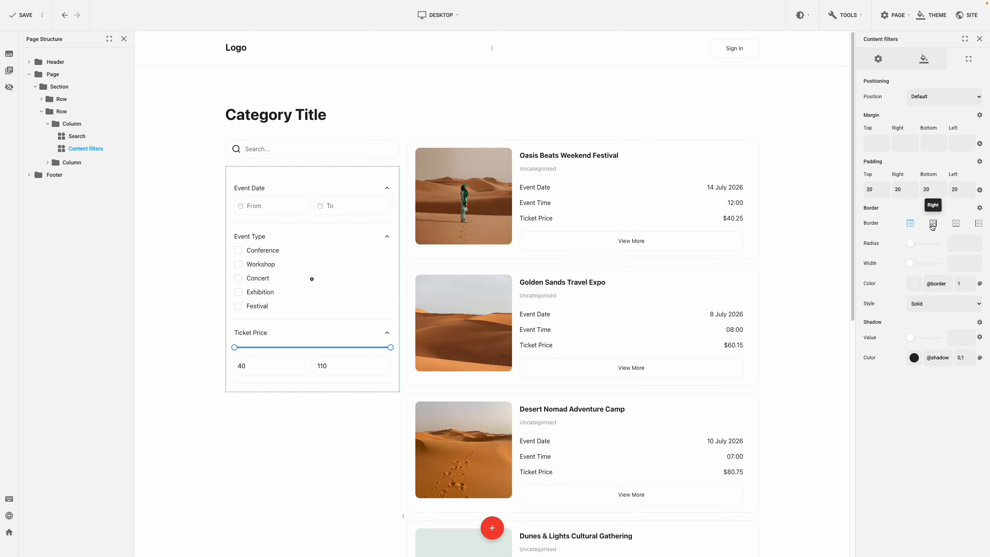
left_click(955, 223)
left_click(978, 223)
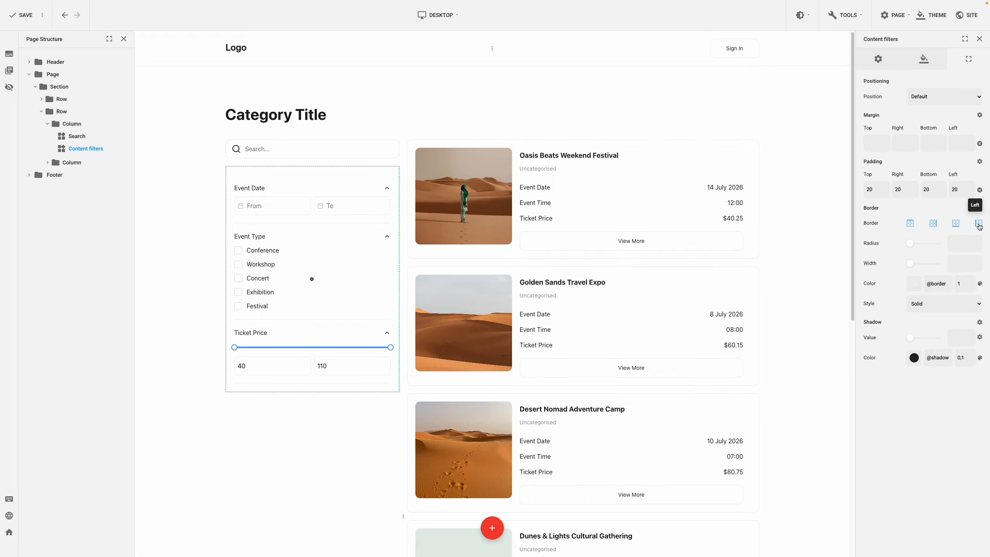
left_click(962, 240)
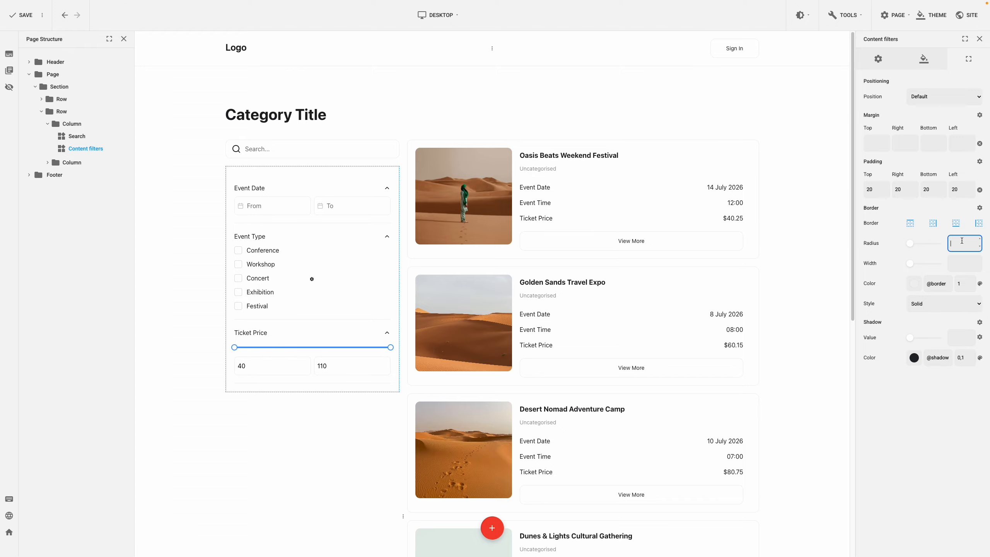
type("12")
left_click(961, 259)
type("1")
left_click(882, 256)
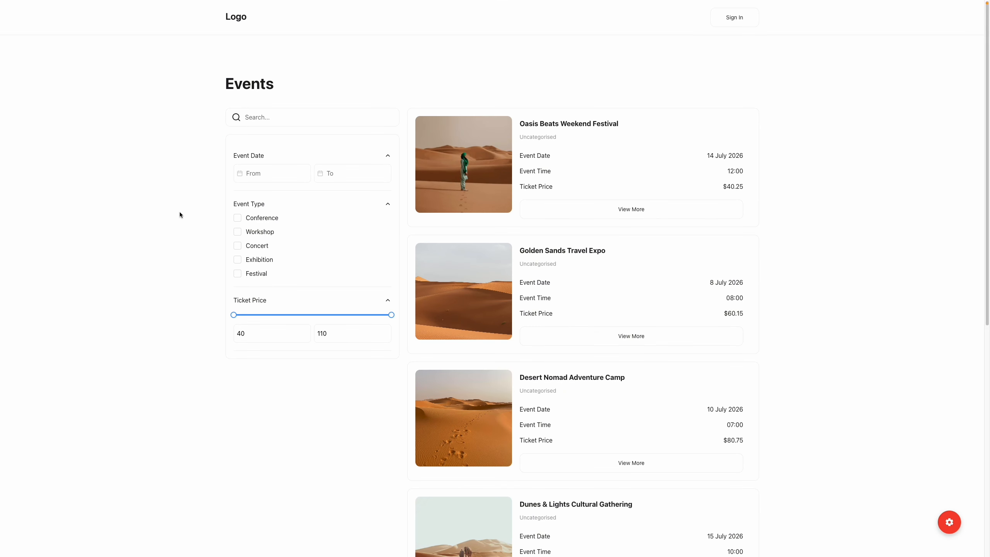
- Test the Event Date filter on the published Events page with Jul 13 to Jul 19, 2026, and clear it
left_click(271, 176)
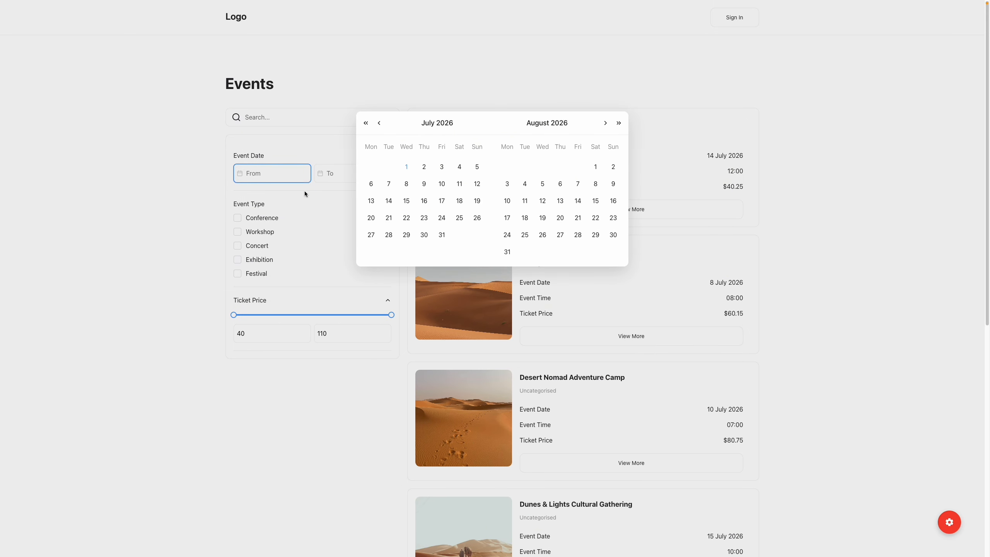
left_click_drag(369, 203, 476, 205)
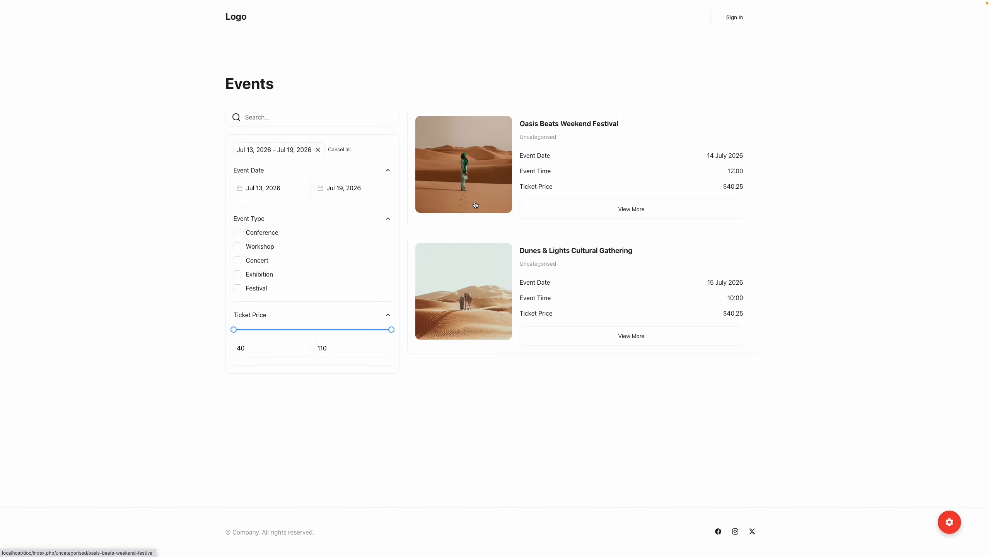
left_click(339, 151)
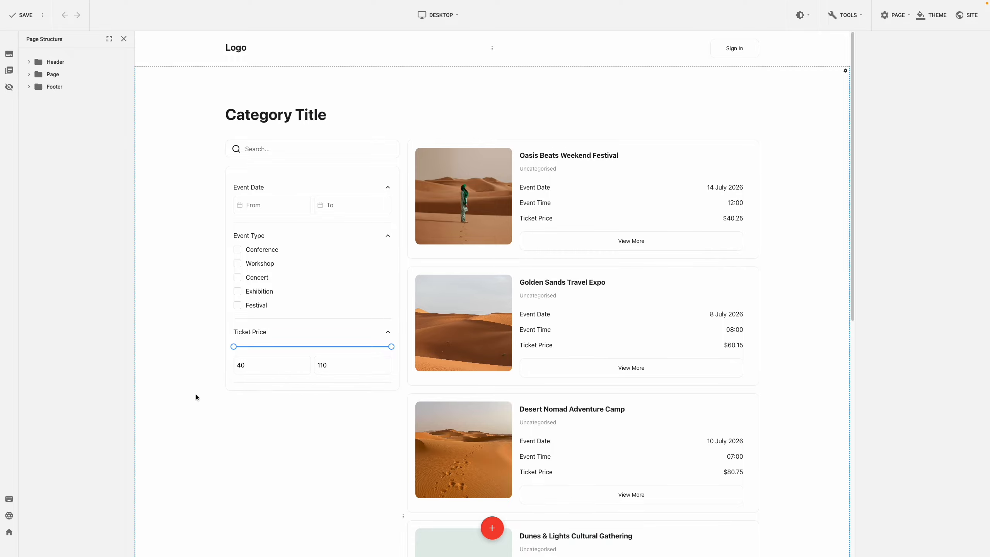
- Add an Event Calendar plugin to the column below the content filters
right_click(267, 417)
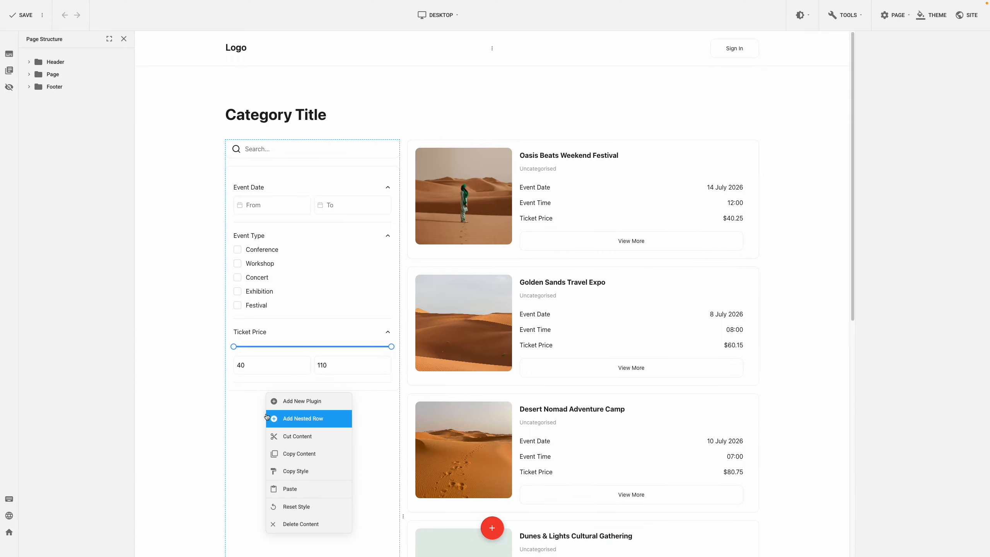
left_click(281, 401)
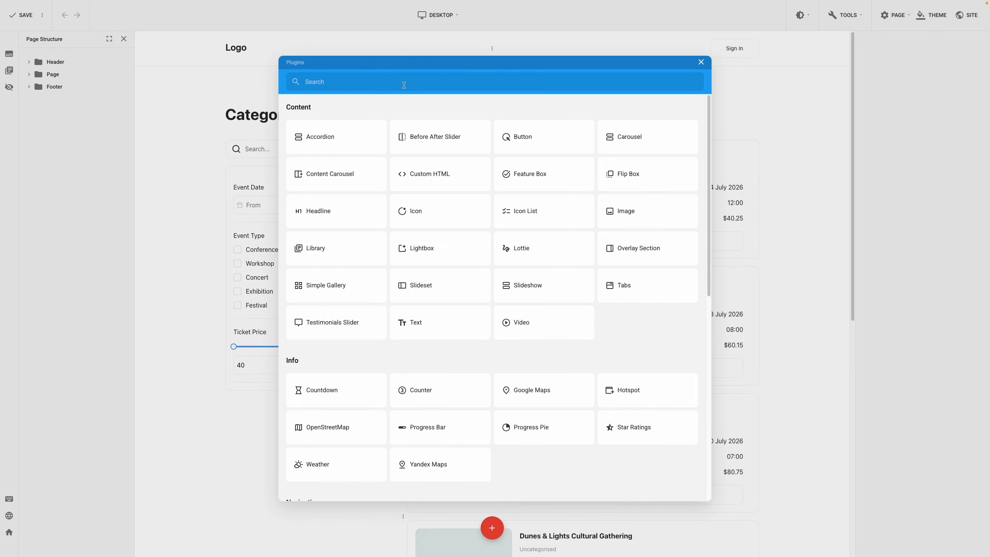
type("Event Calendar")
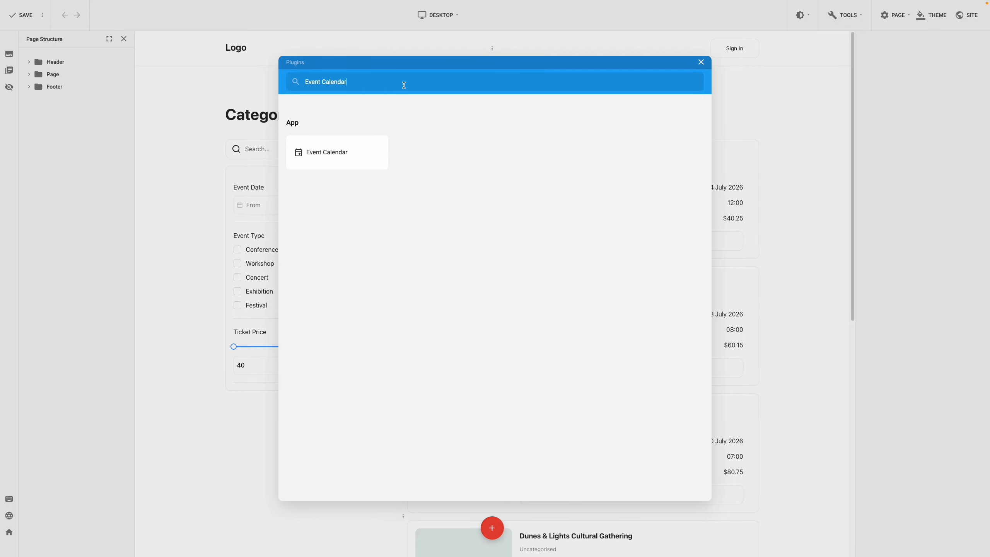
left_click(367, 155)
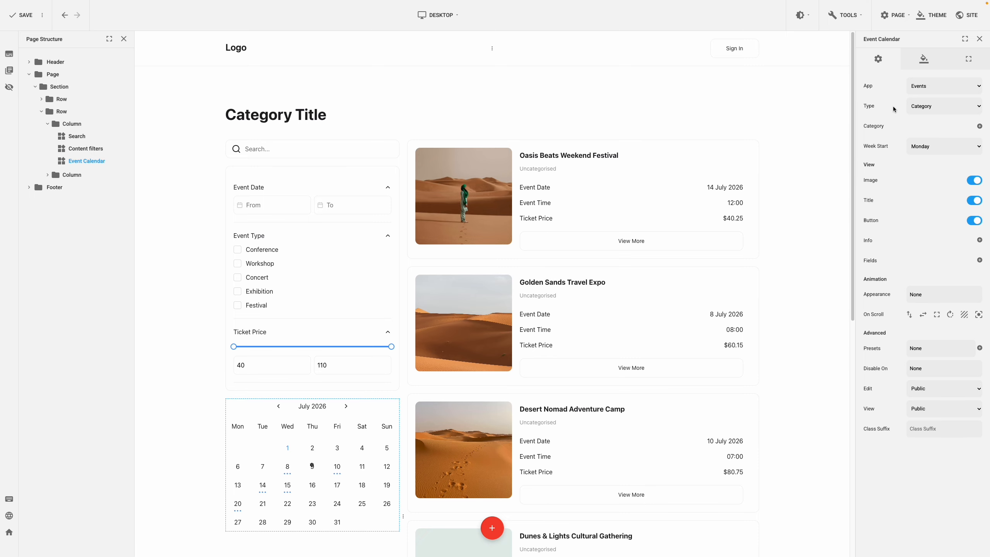
- Check the Event Calendar's Type options, and preview a Sunday week start before returning it to Monday
left_click(937, 108)
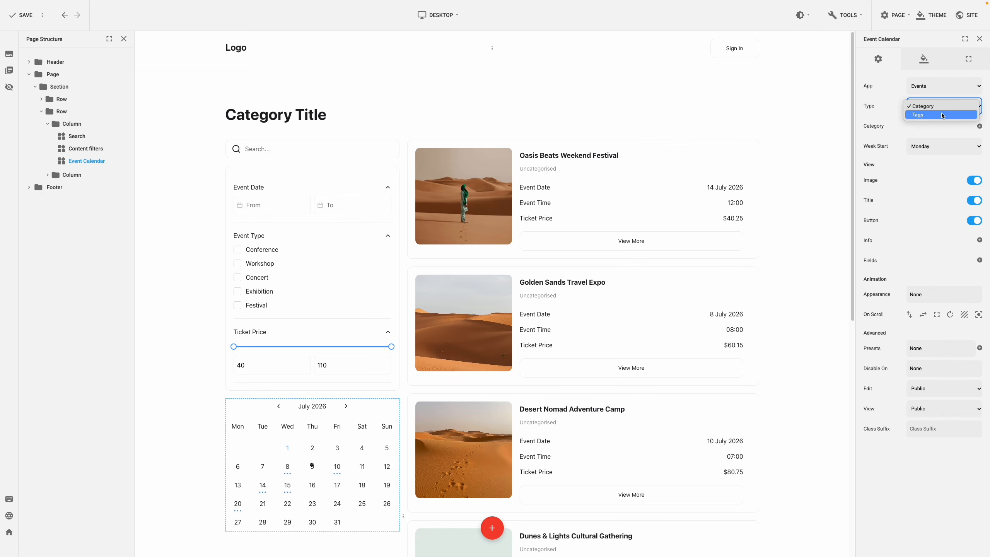
left_click(887, 113)
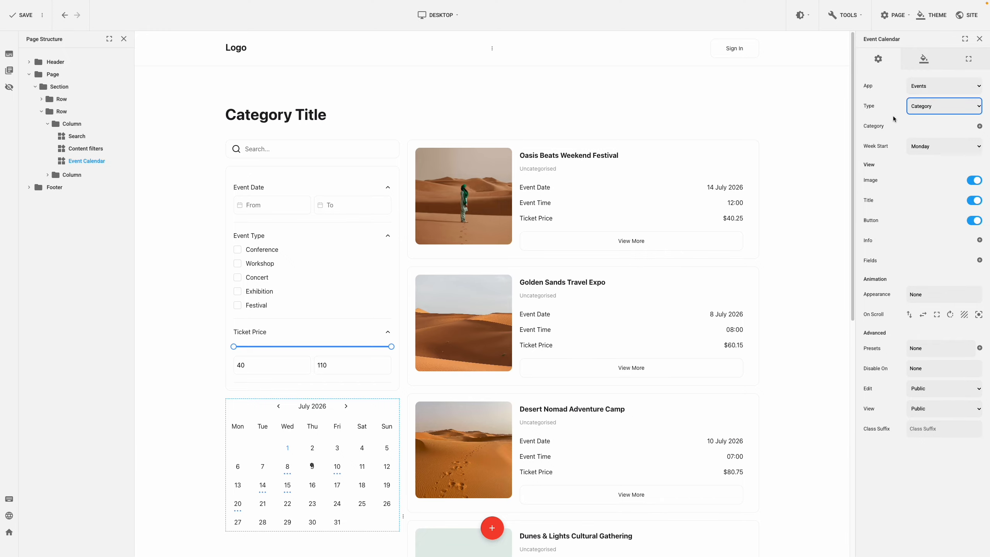
left_click(925, 142)
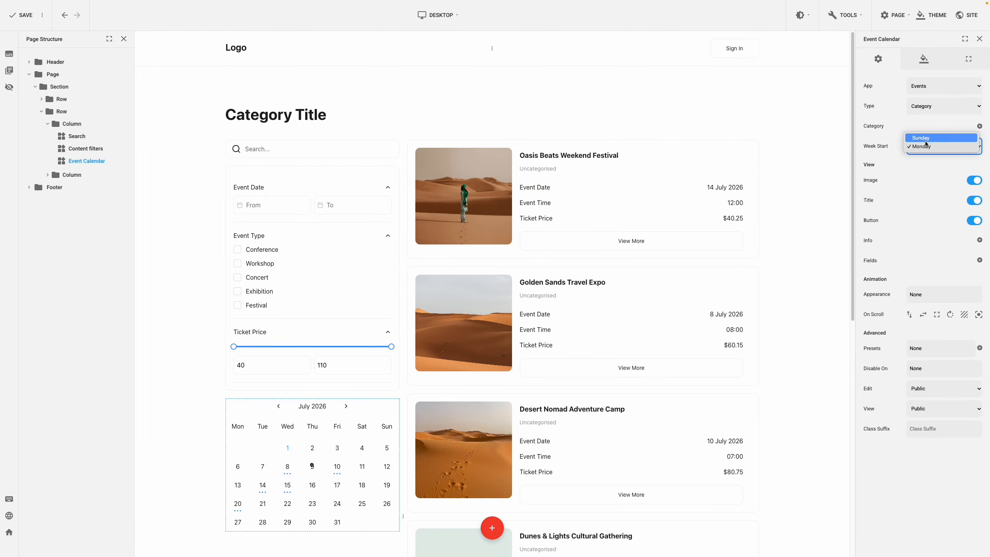
left_click(925, 138)
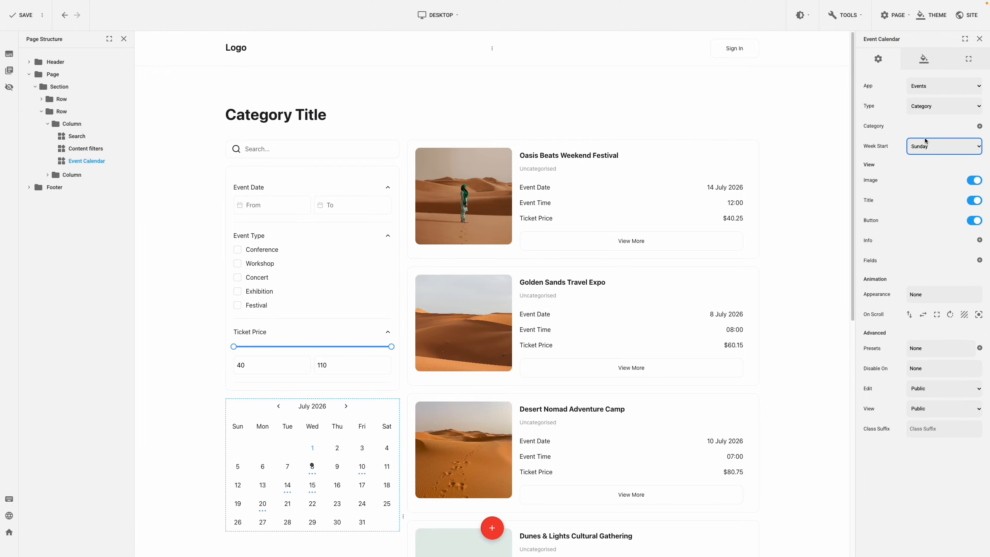
left_click(926, 142)
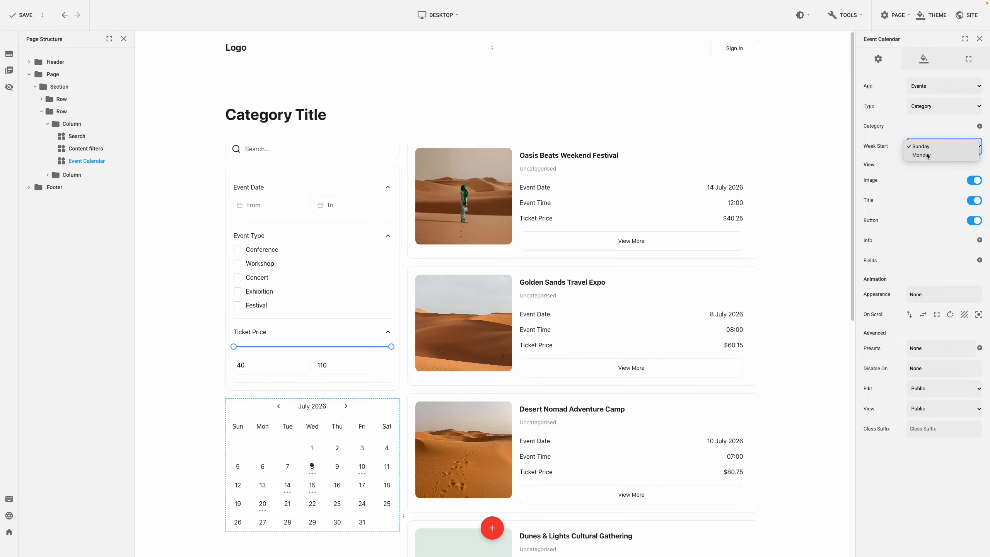
left_click(926, 154)
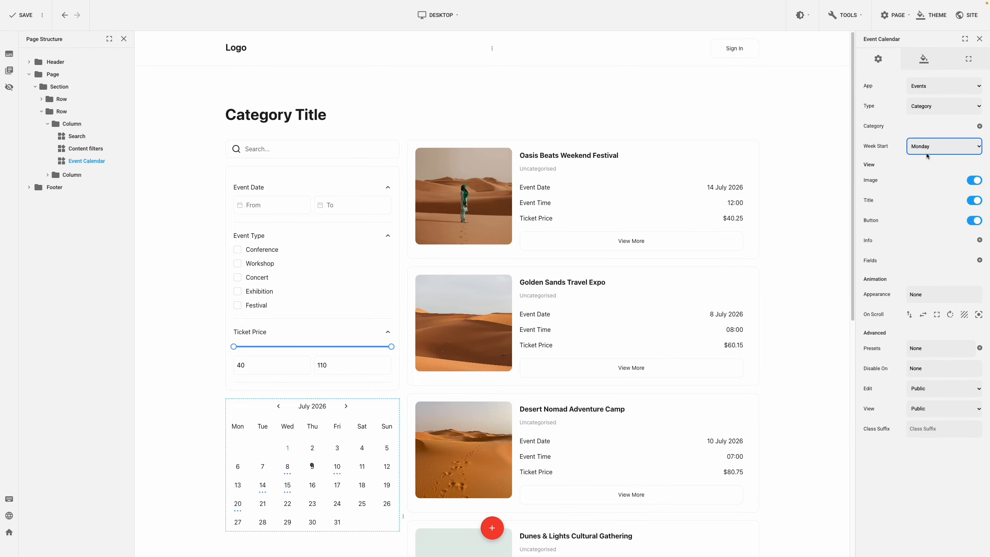
- Examine the Event Calendar's View settings and the elements available for its typography design
left_click(890, 154)
left_click_drag(864, 166, 877, 166)
left_click(879, 166)
left_click(923, 66)
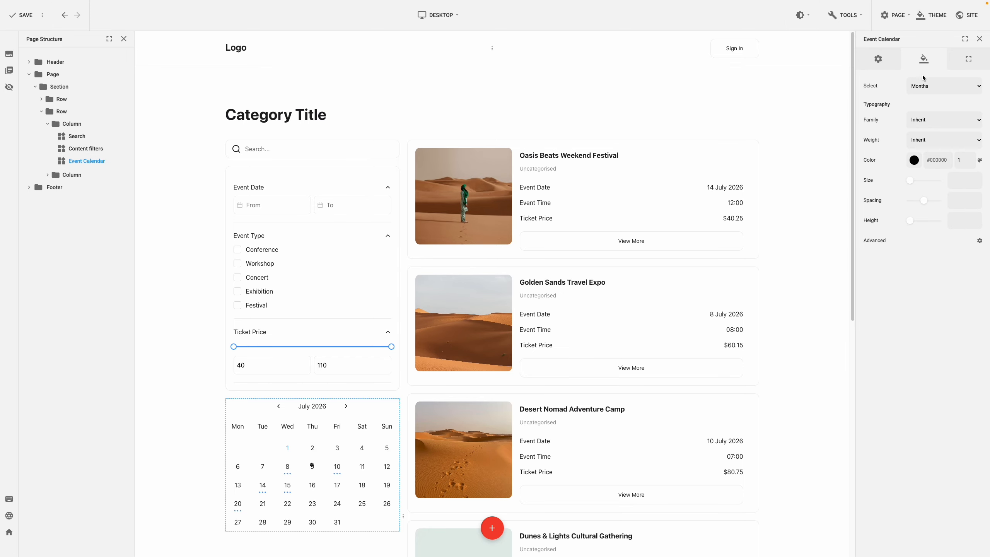
left_click(929, 86)
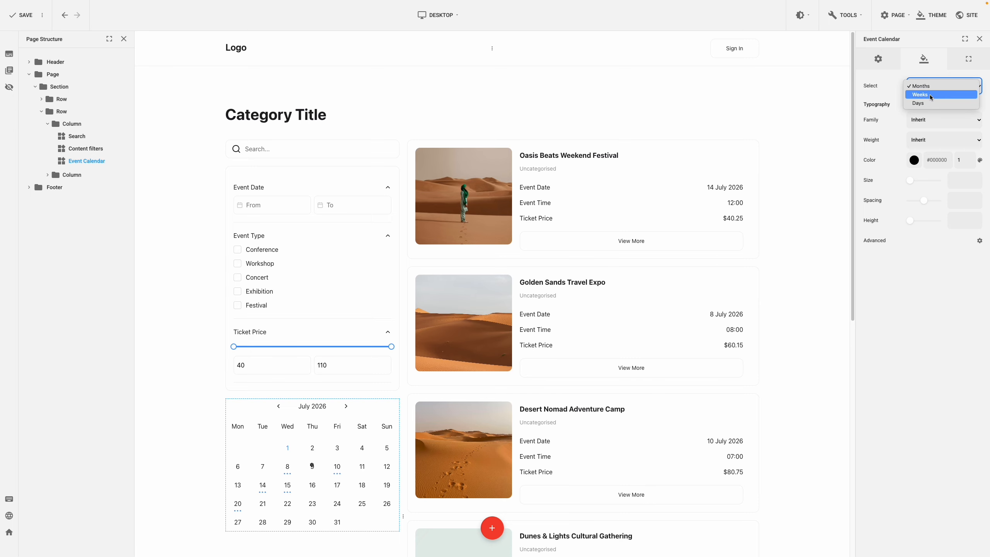
left_click(887, 97)
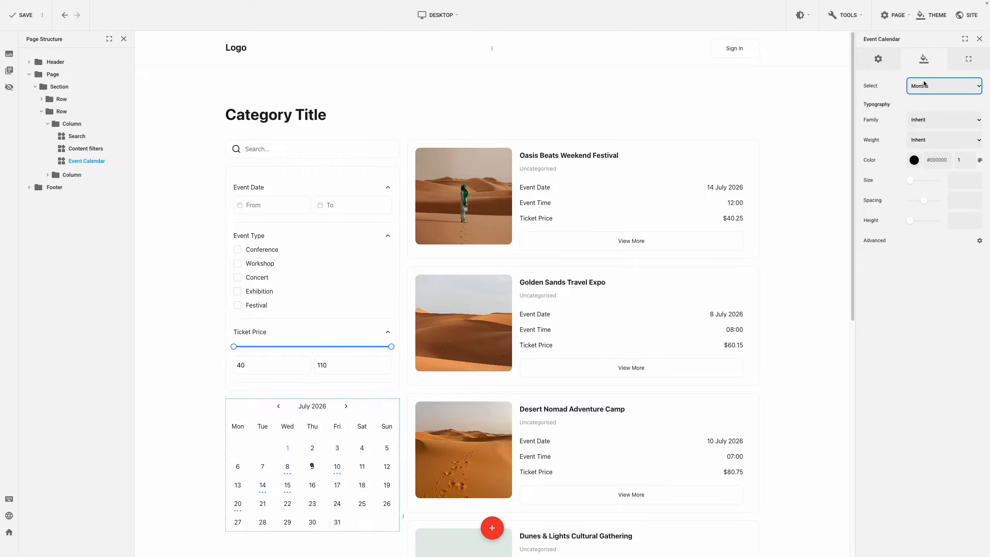
- Set the Event Calendar's padding to 20 on all four sides
left_click(959, 67)
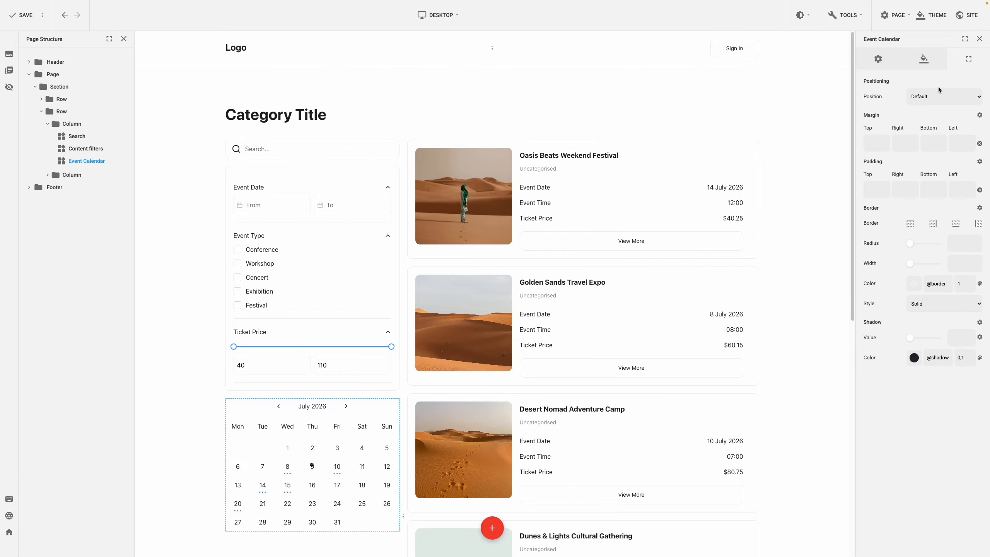
left_click(876, 185)
type("20")
key("Return")
left_click(904, 189)
type("20")
left_click(934, 190)
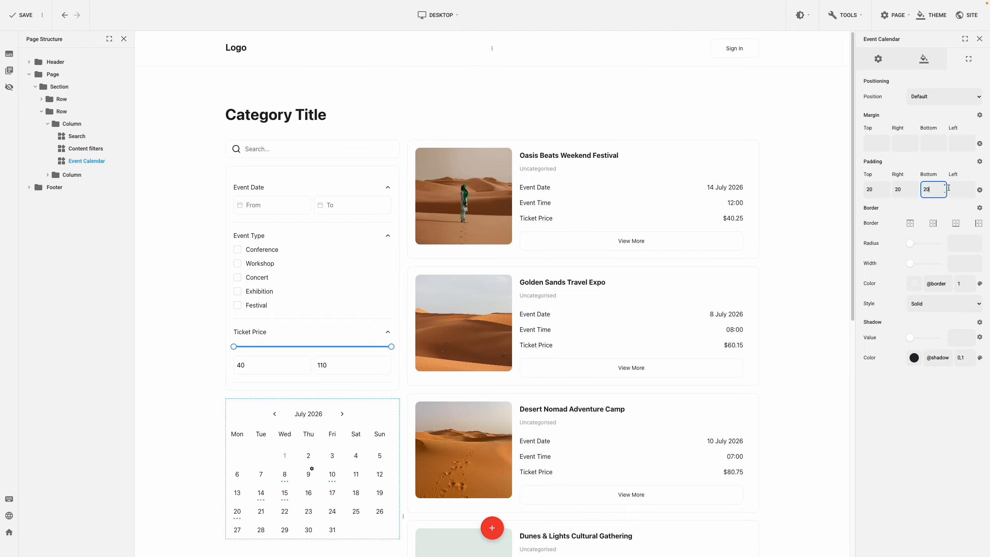
type("20")
left_click(951, 189)
type("20")
- Give the Event Calendar a border on all four sides with radius 12 and width 1
left_click(911, 224)
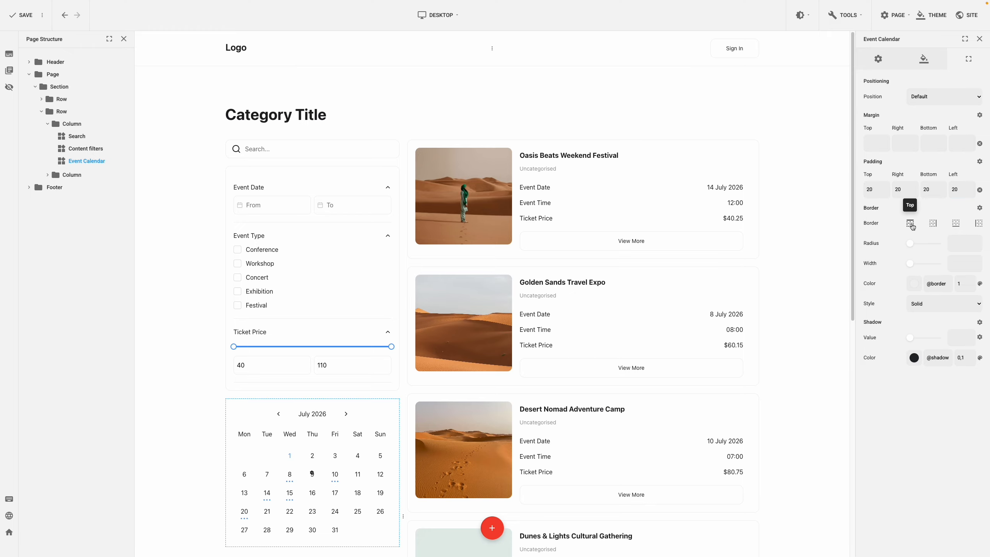
left_click(976, 225)
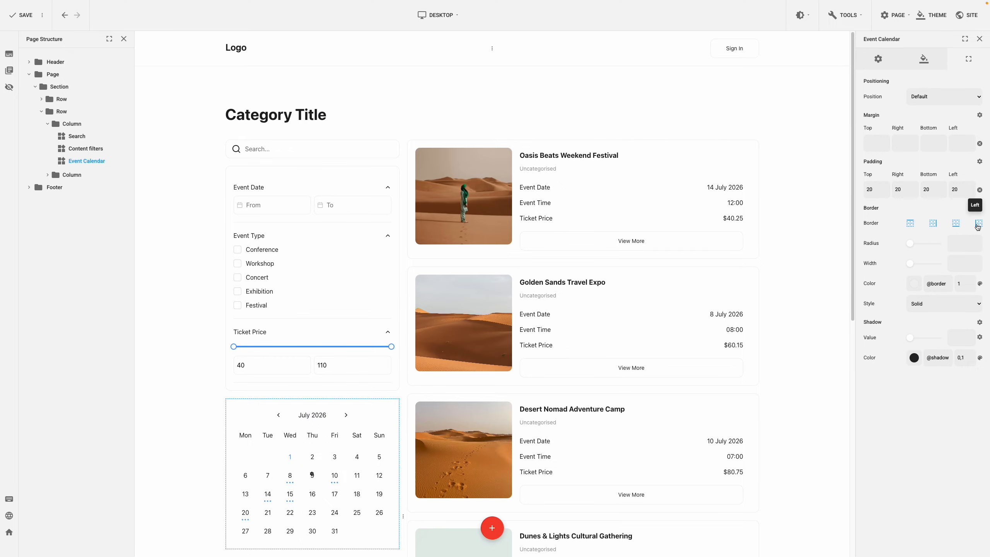
left_click(963, 243)
type("12")
left_click(961, 257)
type("1")
left_click(893, 261)
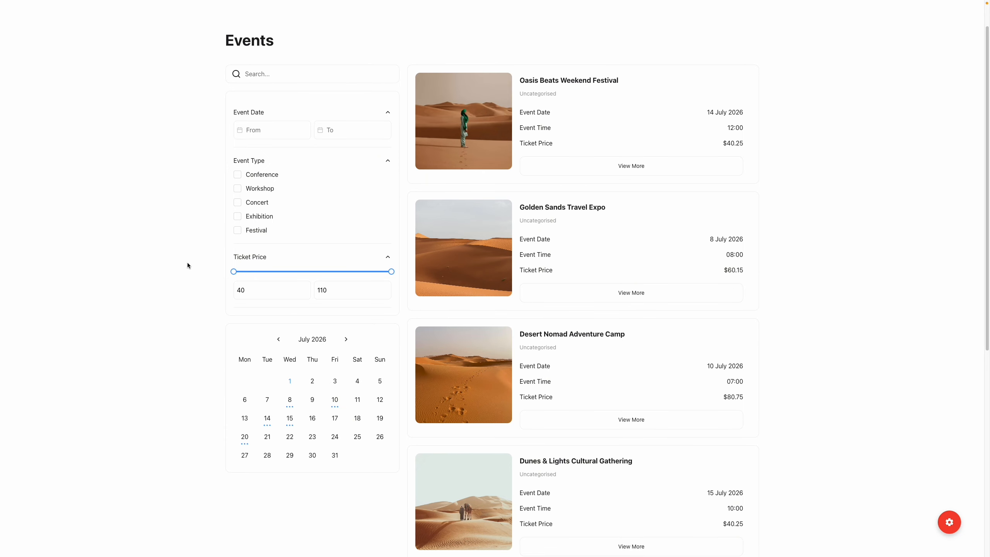
- View the overview of events on 8 July 2026 in the published page's calendar and close it
left_click(288, 400)
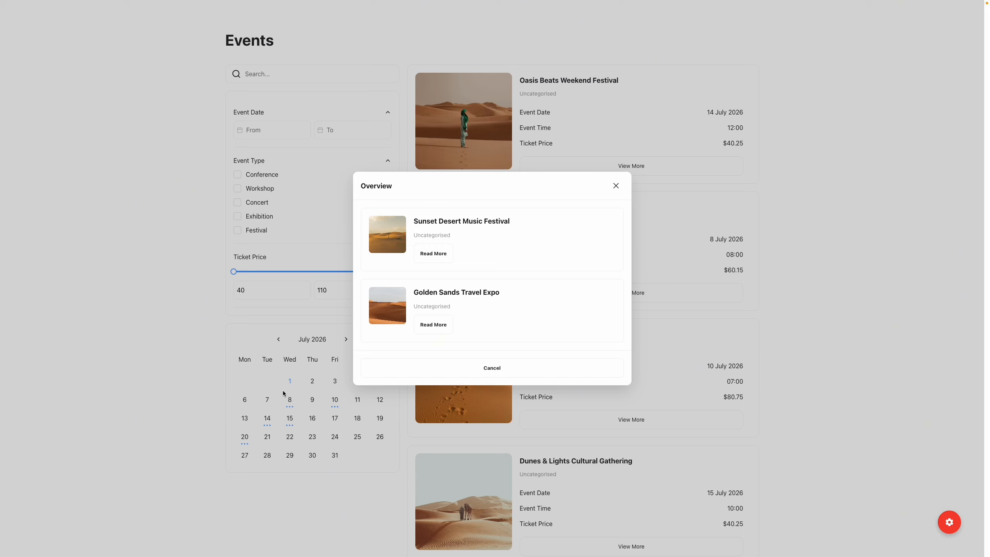
left_click(283, 393)
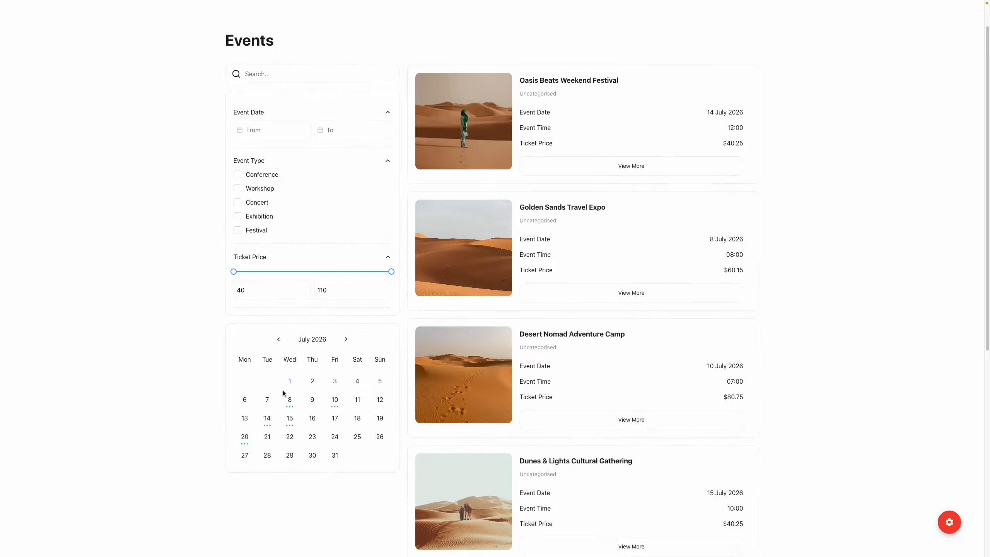
- Hide the Event Calendar's button and show its Event location, Event Date, Event Time and Ticket Price fields
left_click(291, 418)
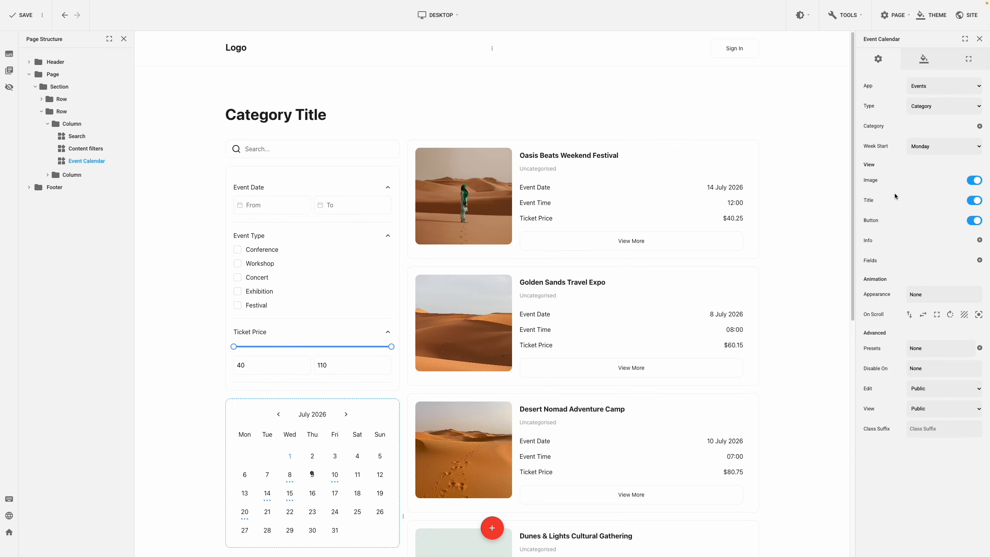
left_click(970, 222)
left_click(979, 261)
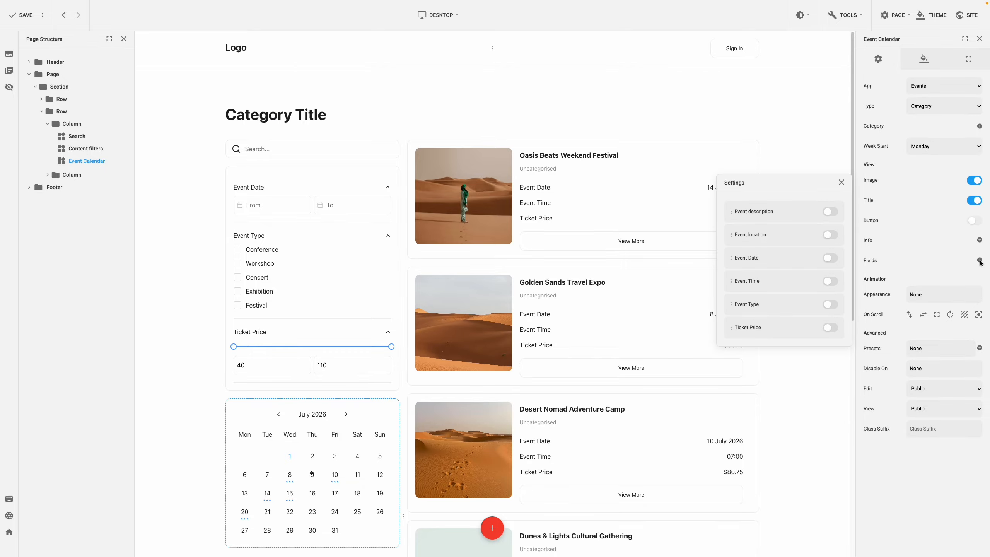
left_click(832, 327)
left_click(832, 282)
left_click(835, 261)
left_click(834, 241)
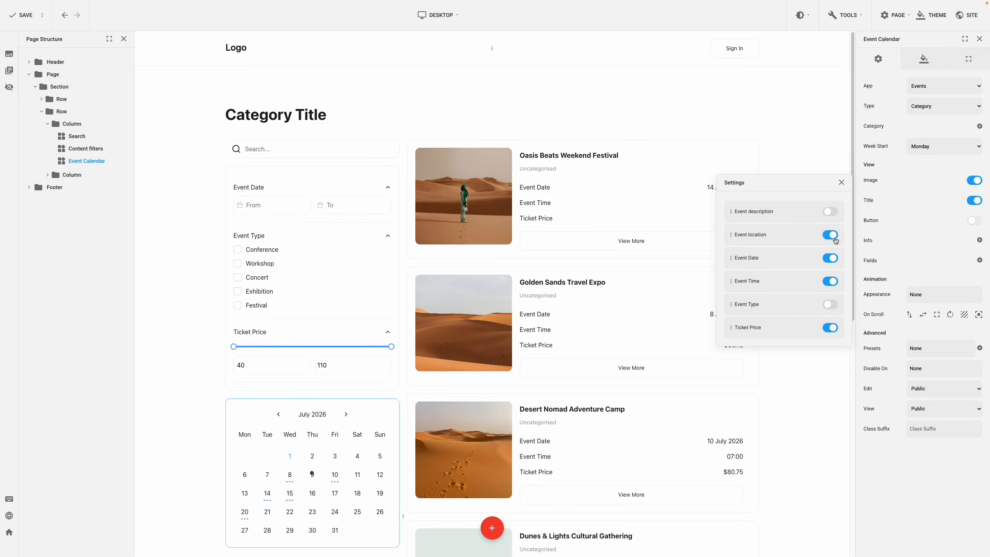
left_click(902, 245)
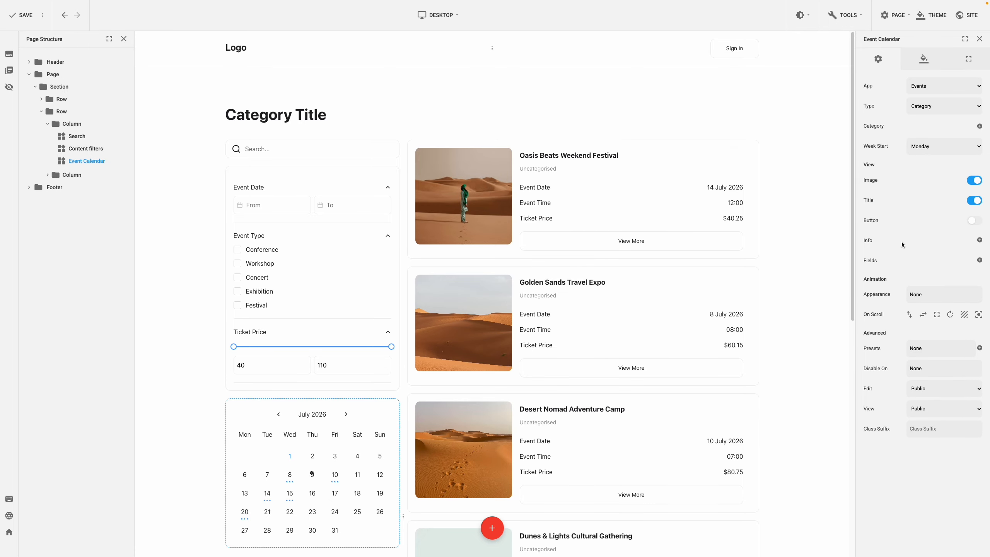
- Save the page and check the 8 July 2026 overview in the published page's calendar
key("ctrl+s")
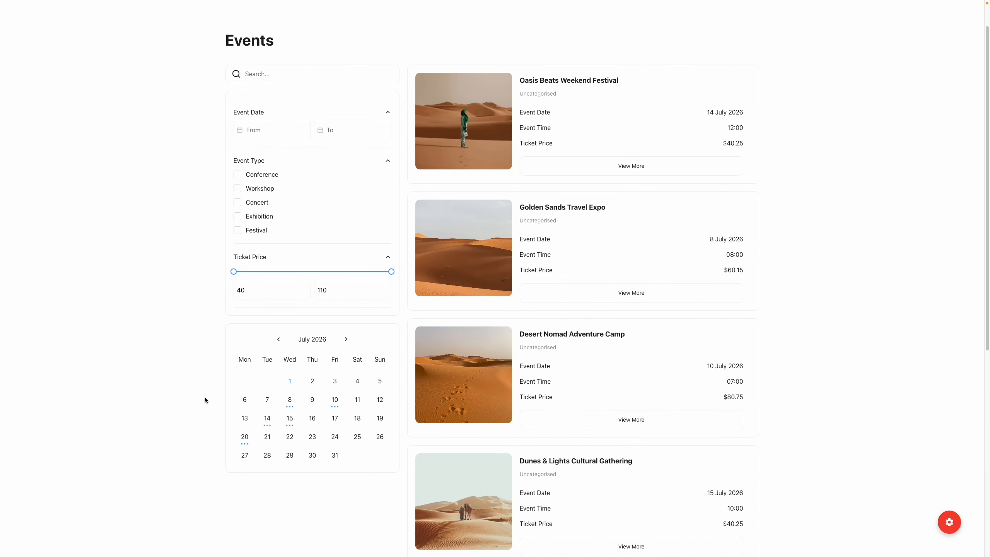
left_click(289, 406)
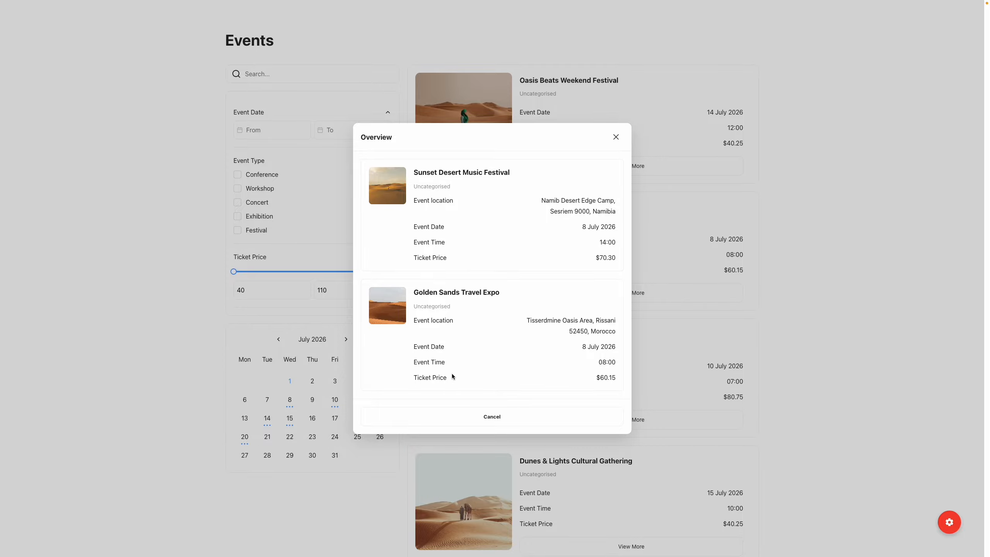
left_click(254, 386)
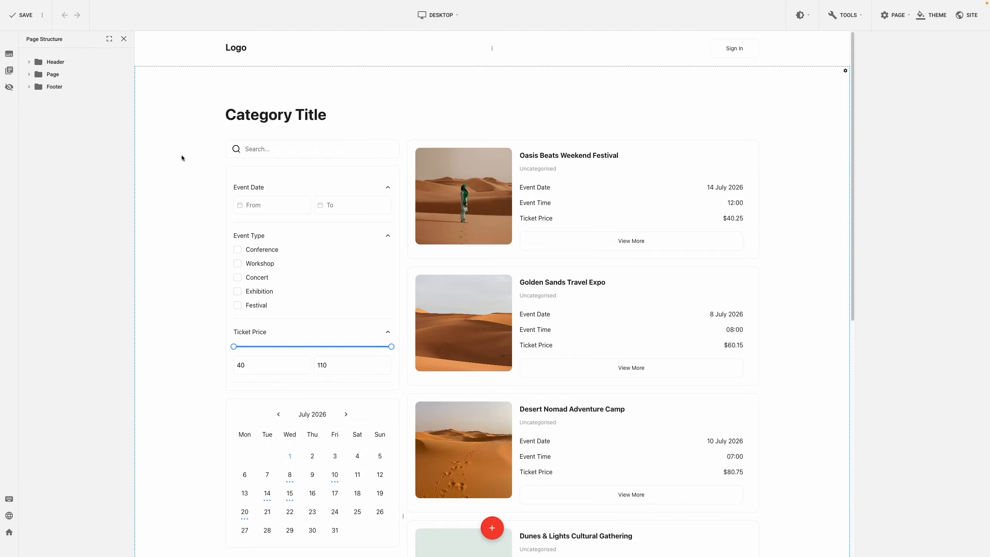
- Add the Google Maps Places plugin below the Category Title
left_click(491, 114)
left_click(499, 122)
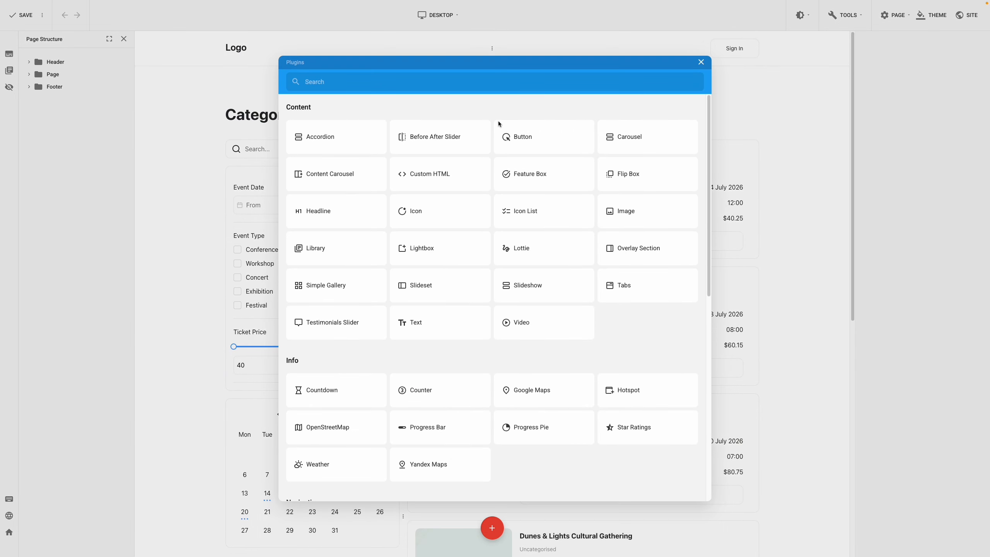
left_click(458, 83)
type("Google Maps Places")
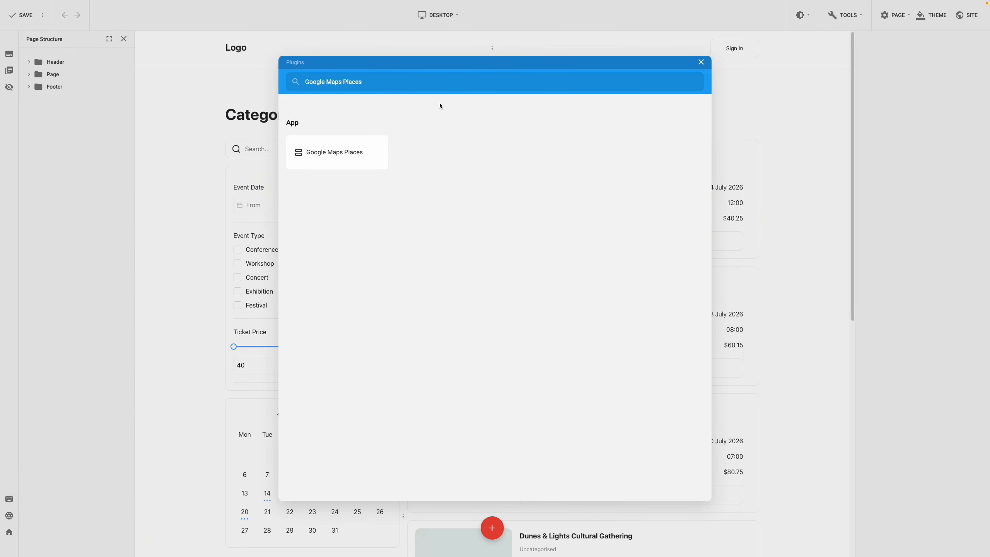
left_click(379, 159)
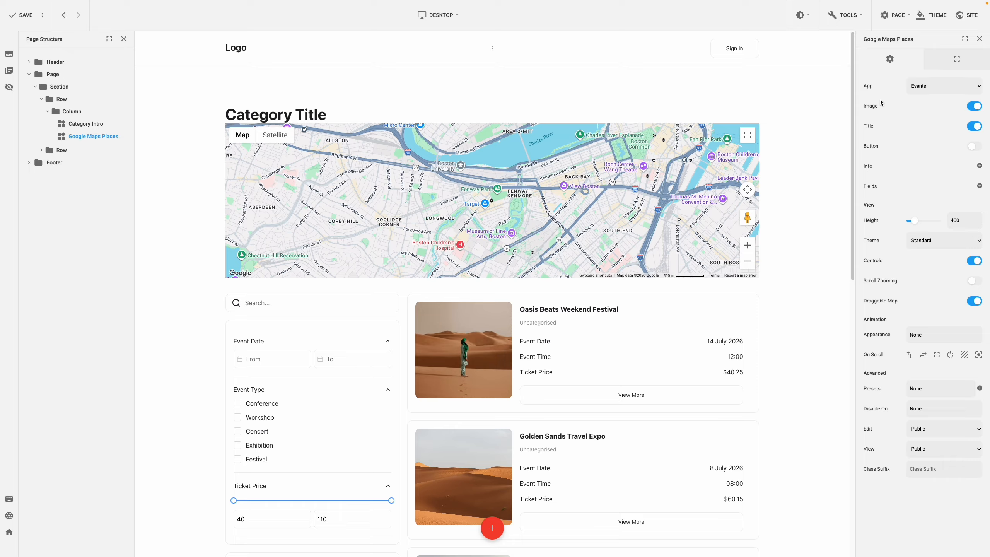
- Show the Event location, Event Date, Event Time and Ticket Price fields in Google Maps Places and set its theme to Silver
left_click(980, 187)
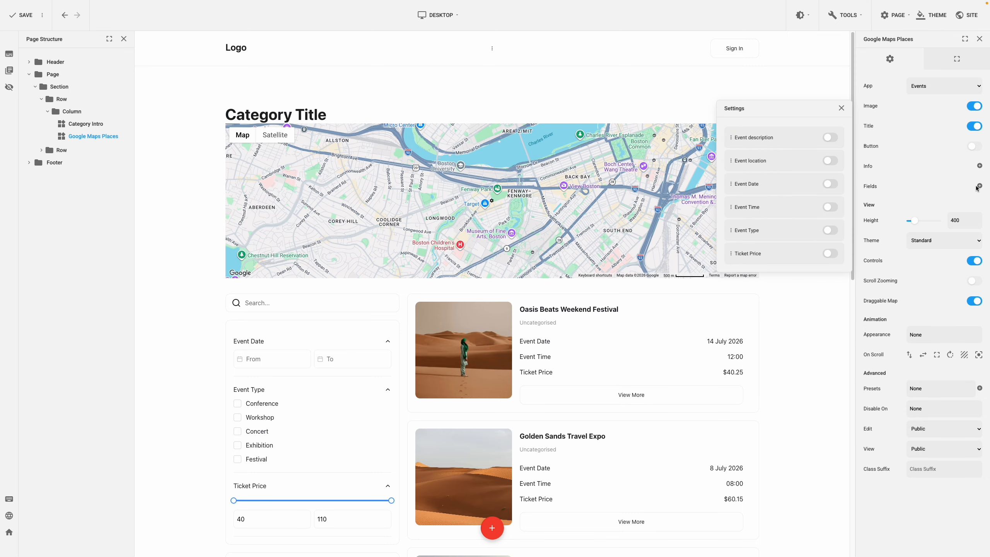
left_click(834, 256)
left_click(831, 205)
left_click(832, 184)
left_click(834, 164)
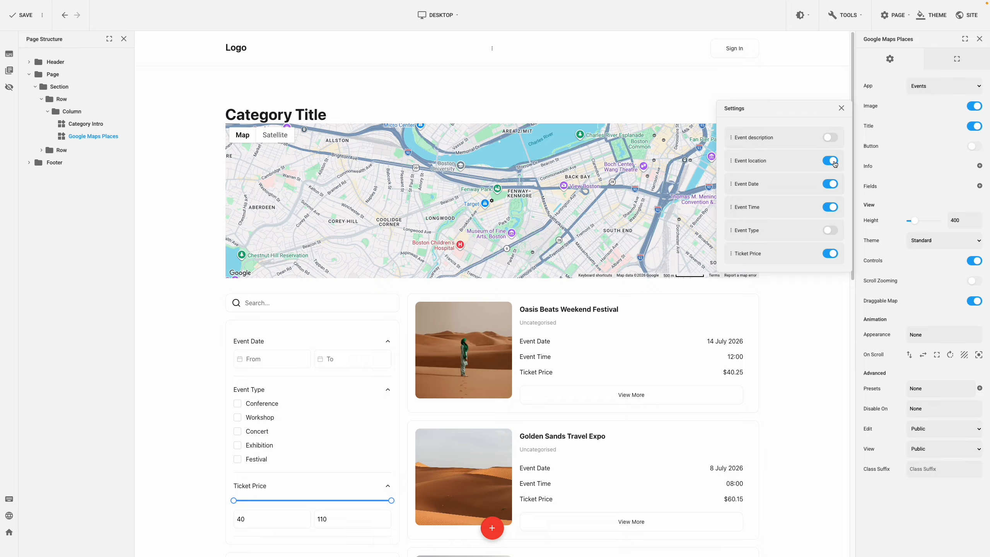
left_click(896, 167)
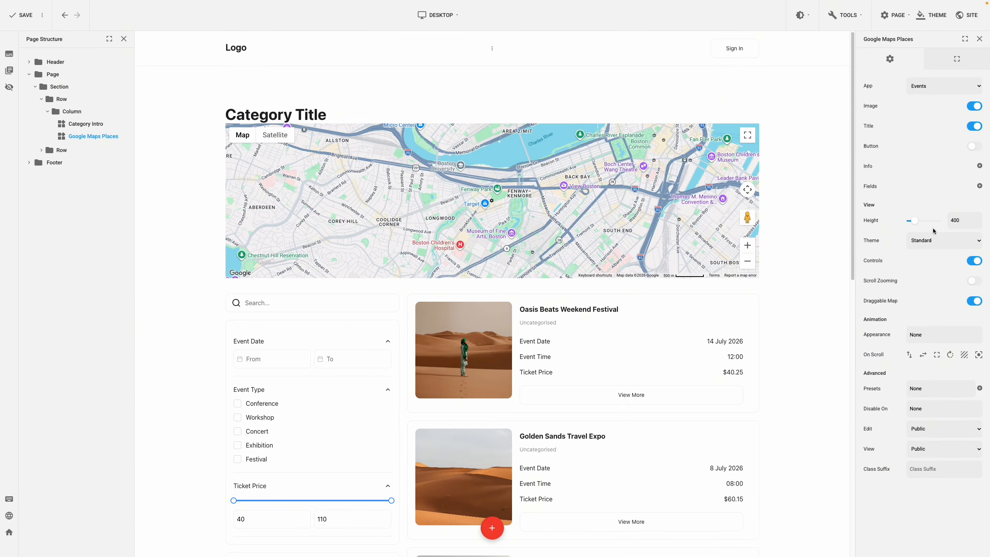
left_click(937, 239)
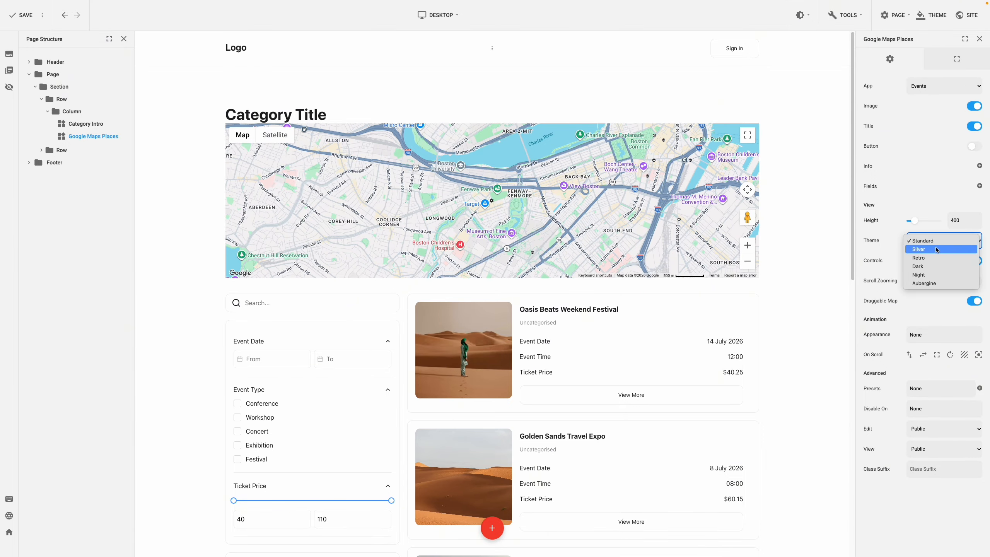
left_click(936, 249)
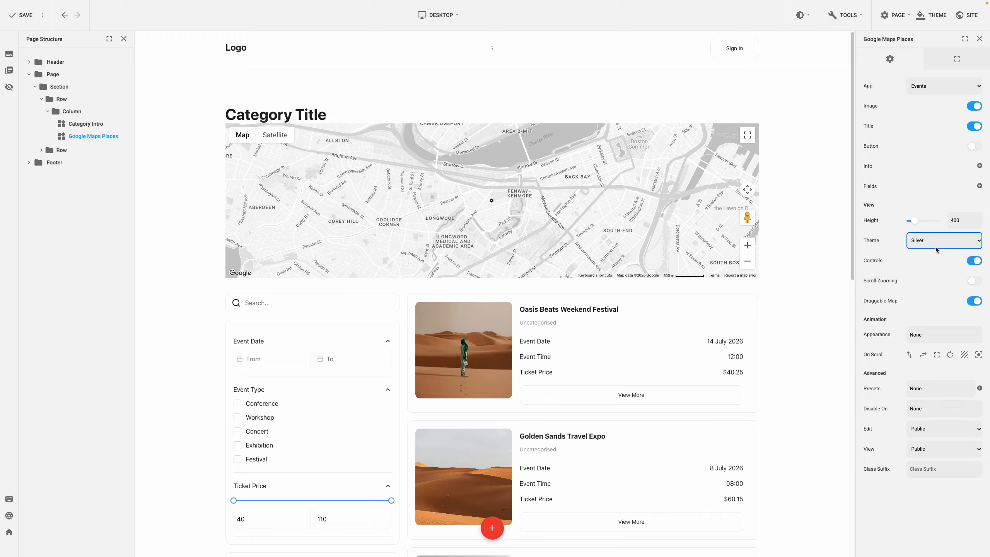
- Set the Google Maps Places top margin to 20 and its border radius to 12
left_click(948, 64)
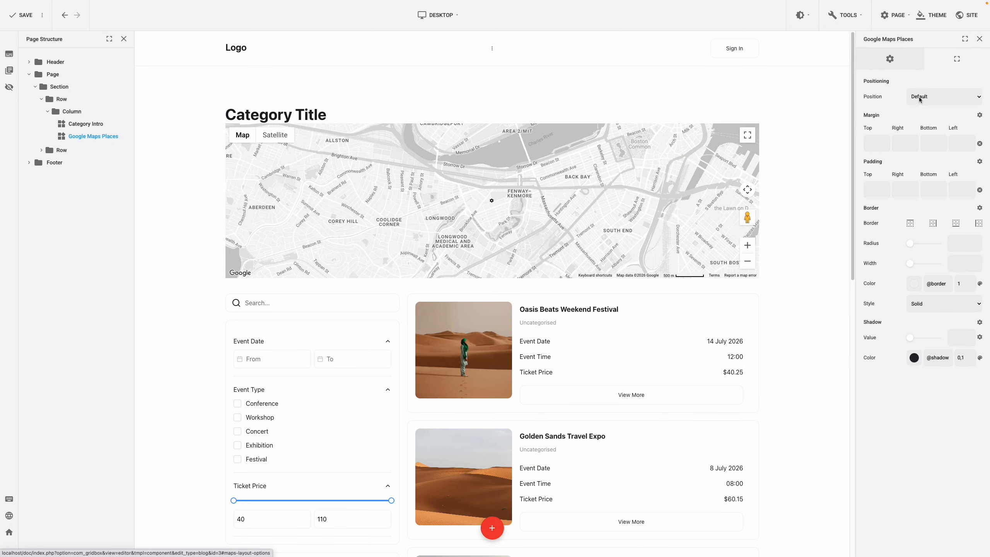
left_click(880, 142)
type("2")
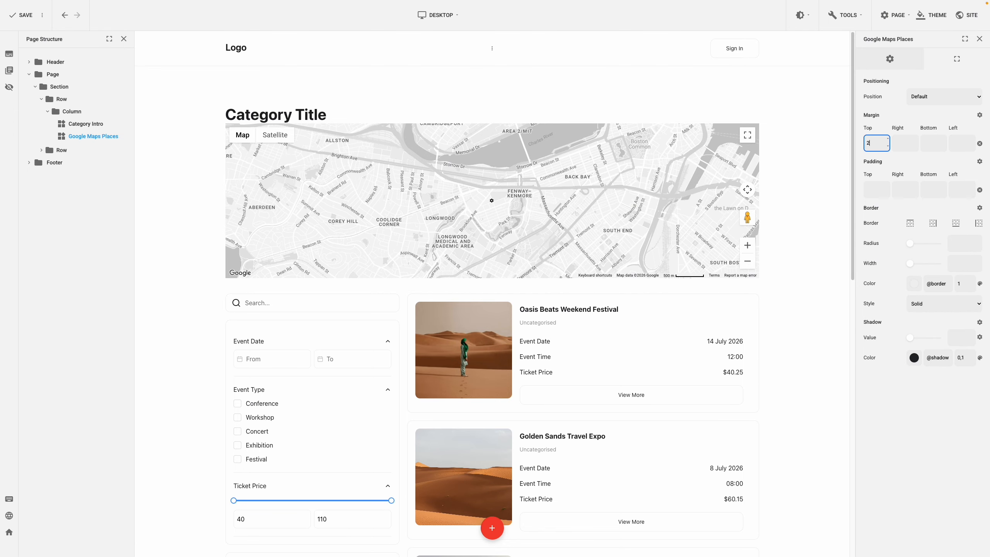
type("0")
left_click(957, 238)
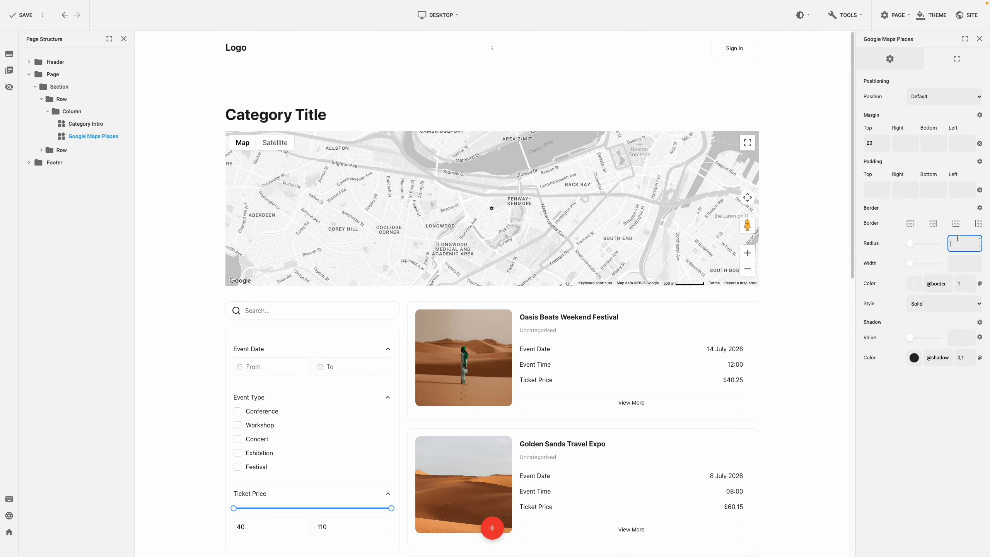
type("12")
left_click(884, 215)
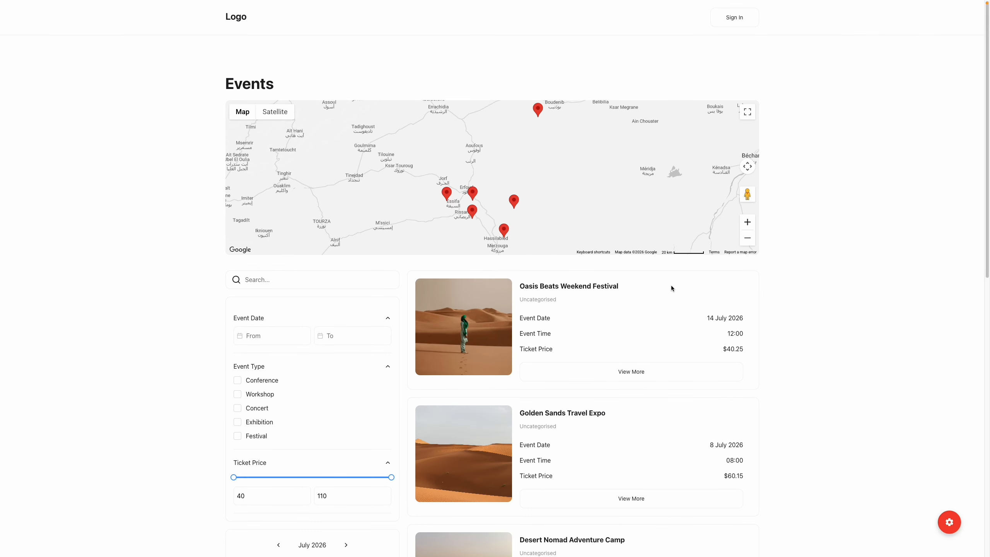
- View the overviews of the Sunset Desert Music Festival and Dunes & Lights Cultural Gathering from their markers on the published map
left_click(744, 243)
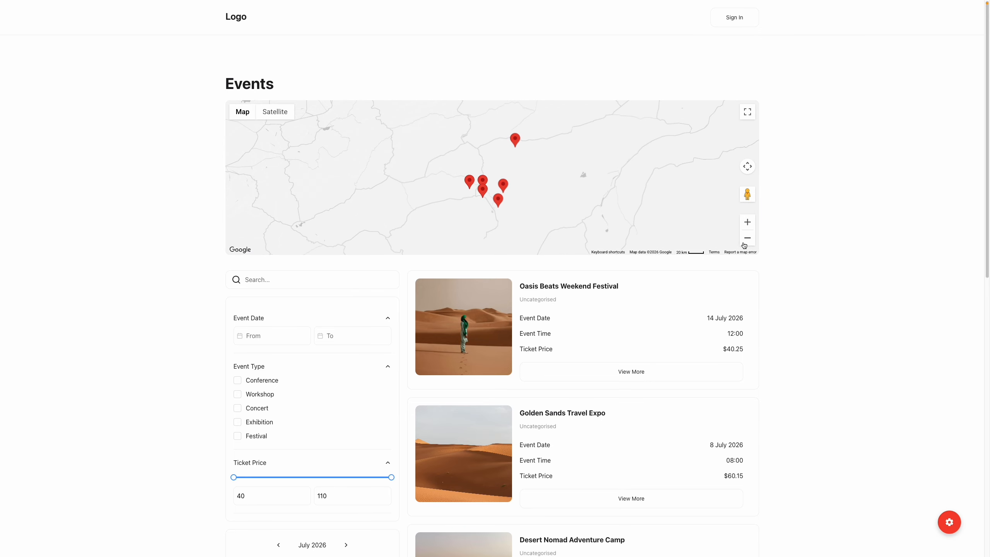
left_click(503, 184)
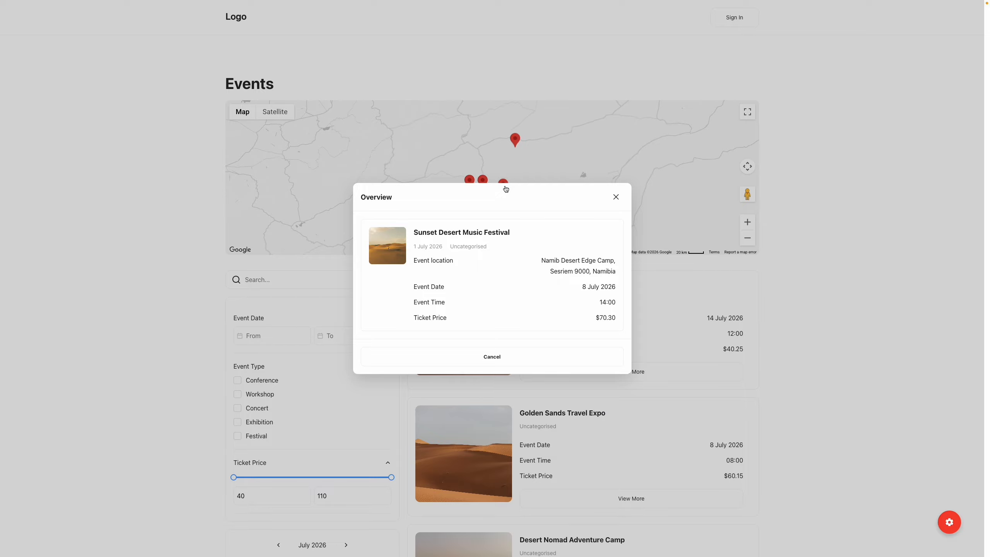
left_click(469, 169)
left_click(468, 182)
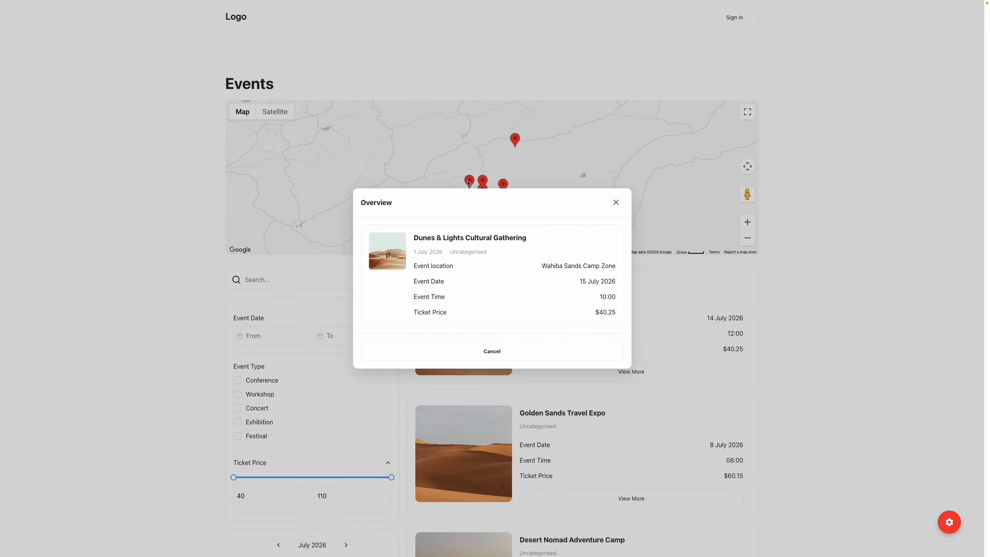
left_click(449, 169)
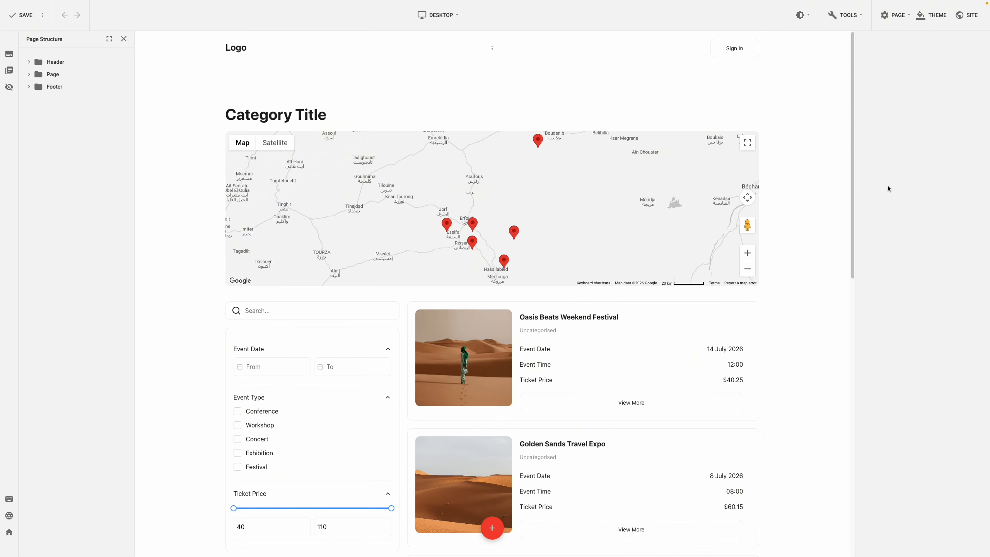
left_click_drag(852, 142, 860, 219)
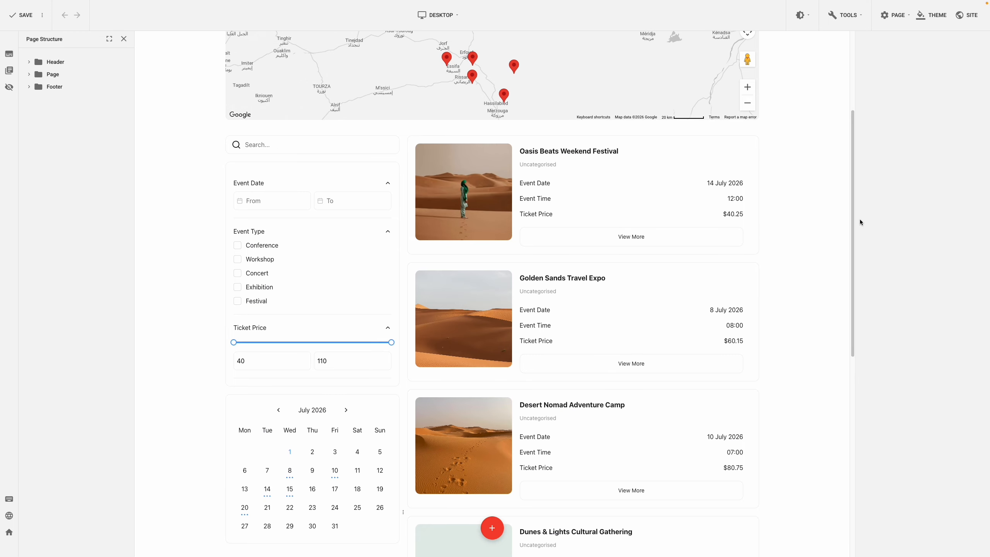